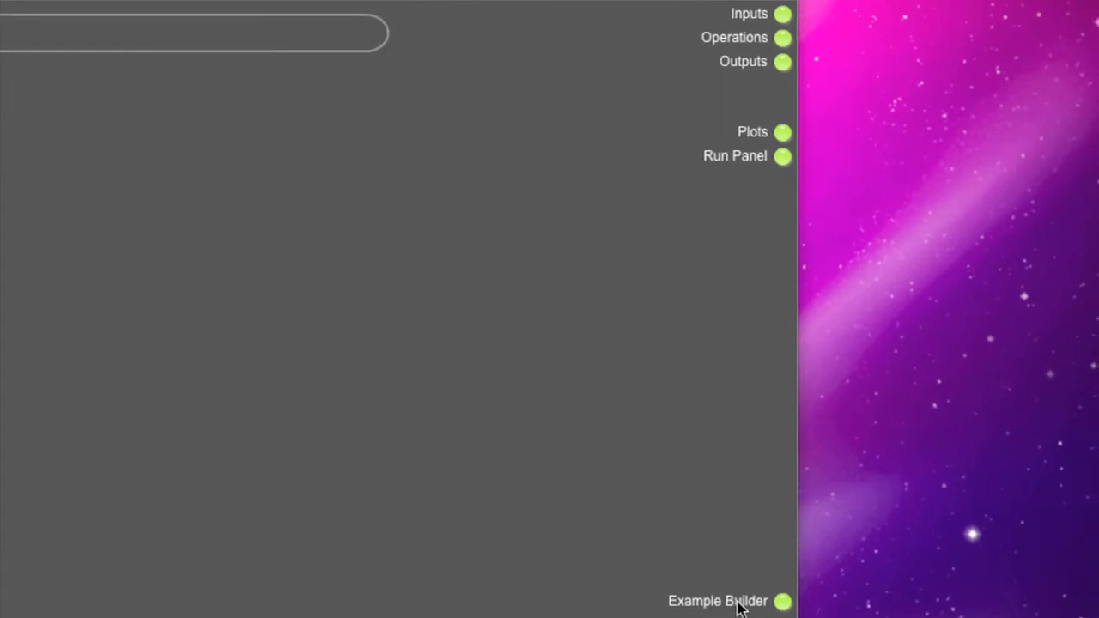
In the Example Builder's number setup, add drag numbers from -10 to 10 in steps of 1.
left_click(782, 601)
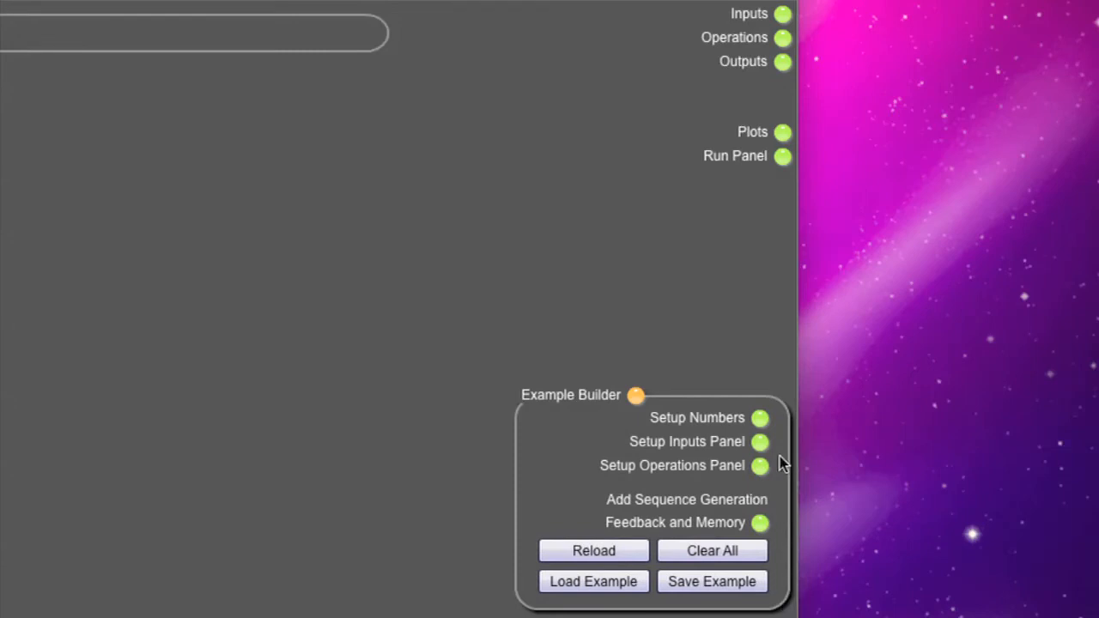
left_click(760, 418)
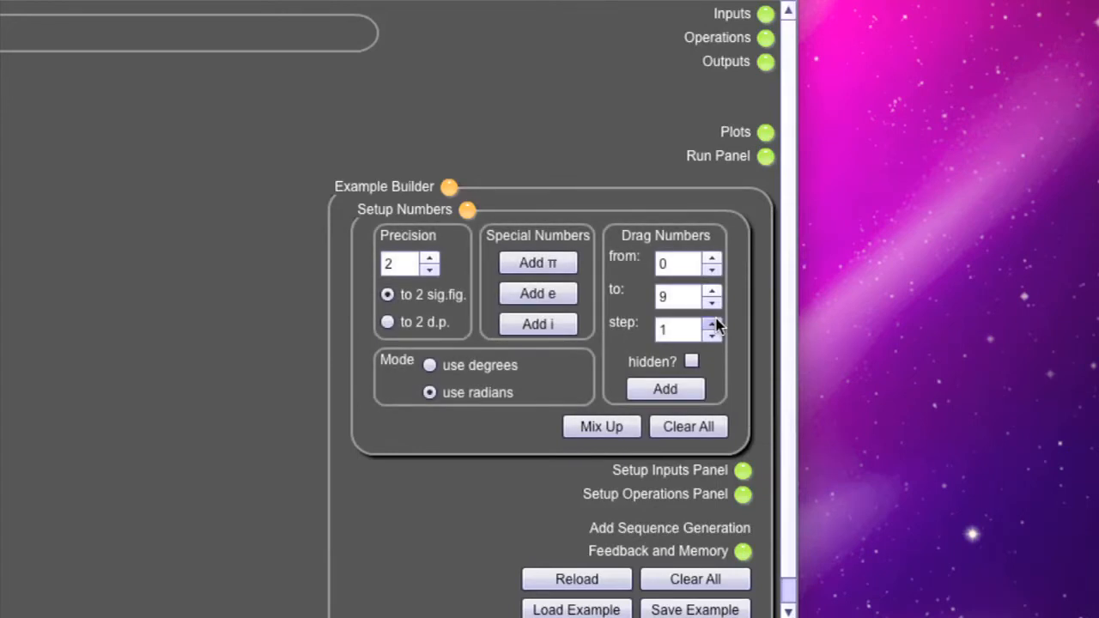
left_click(712, 270)
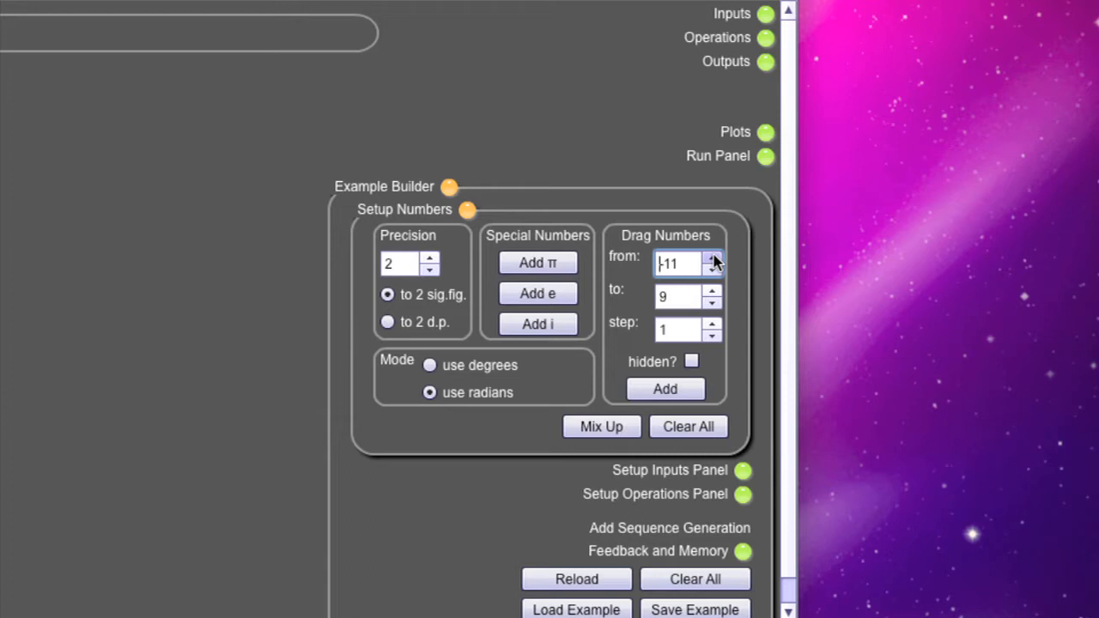
left_click(711, 258)
left_click(713, 291)
left_click(669, 393)
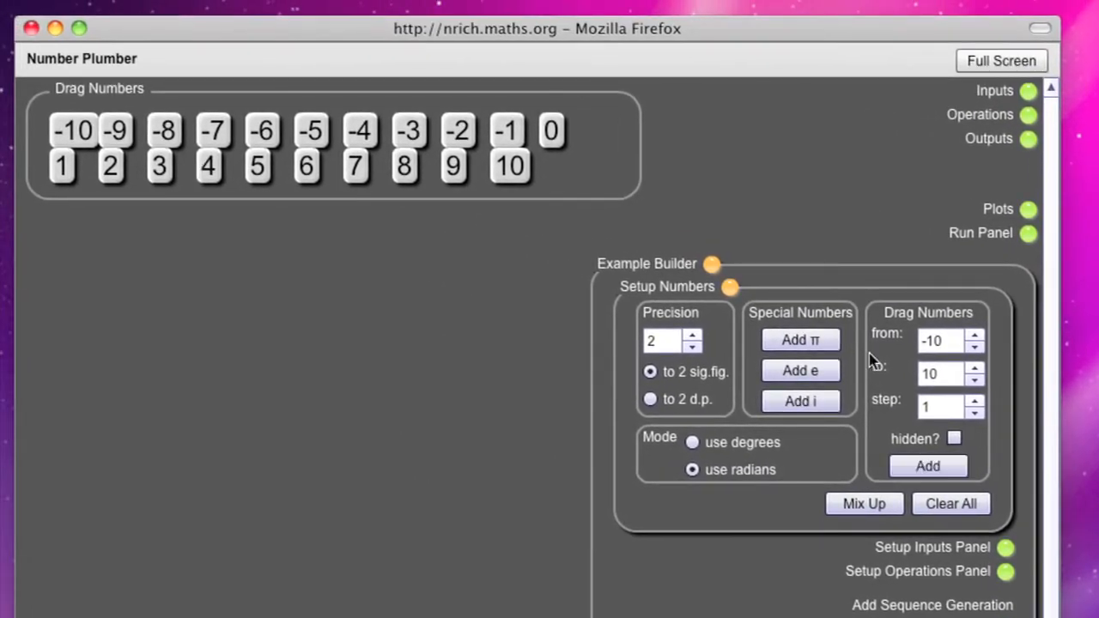
Add the special number π, set the precision to 2 decimal places, and collapse the number setup.
left_click(810, 347)
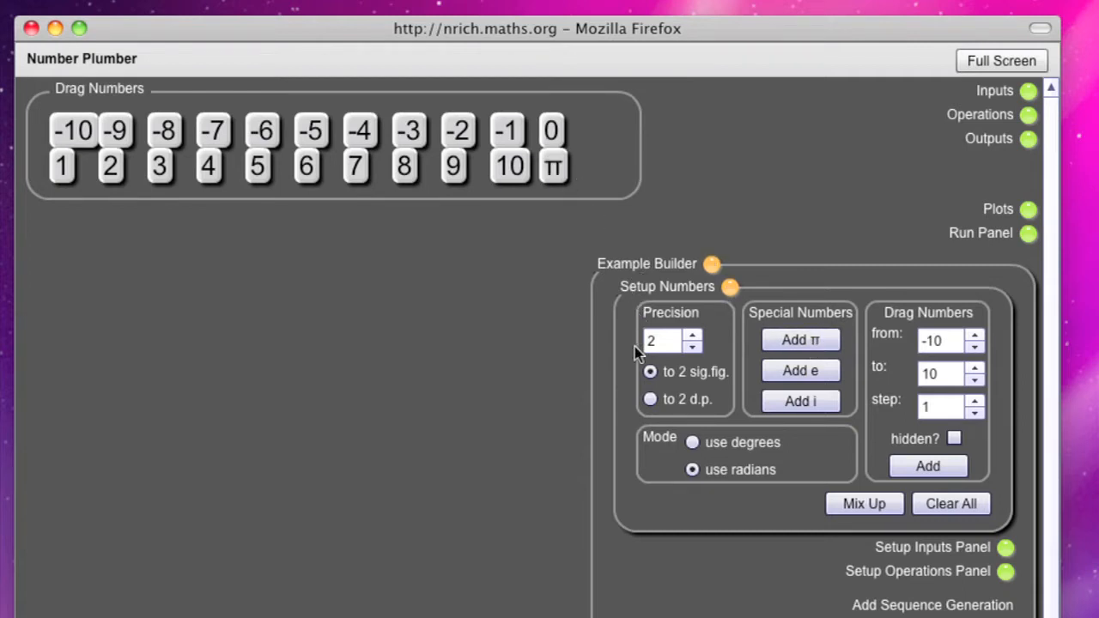
left_click(650, 400)
left_click(731, 289)
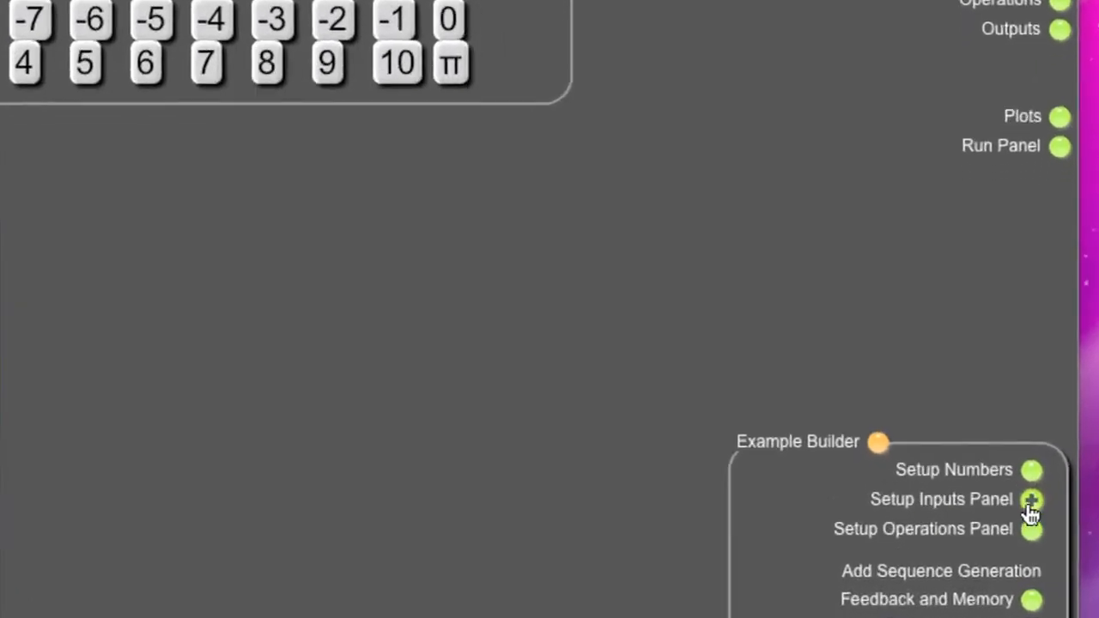
Make a Drop Input and a Random Integer input from 0 to 10, both named x, and collapse the inputs setup.
left_click(1038, 489)
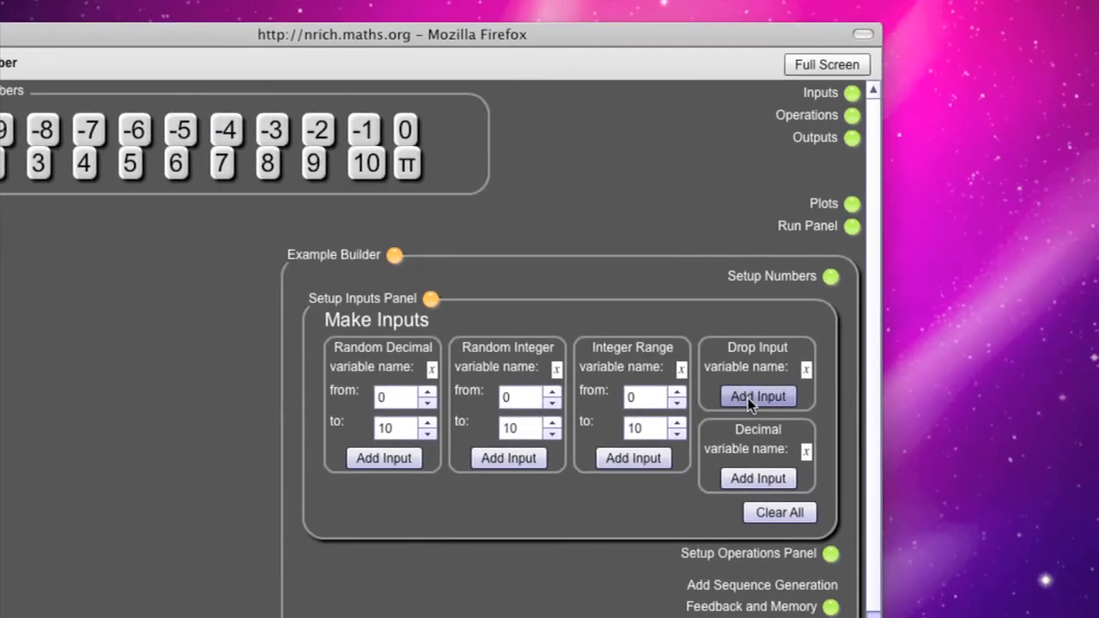
left_click(748, 397)
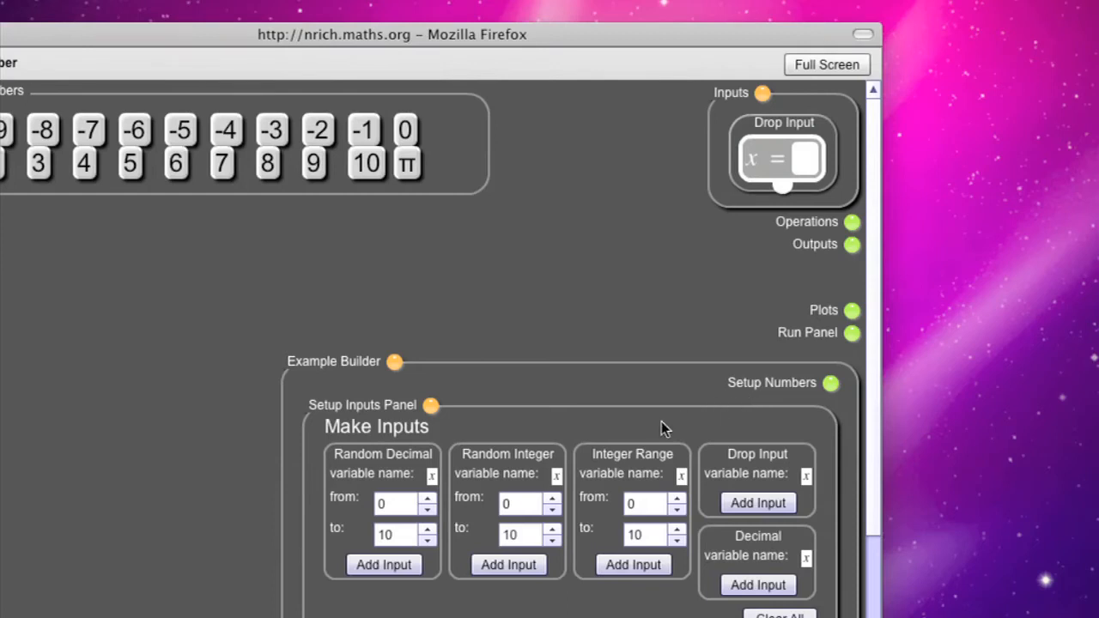
left_click(507, 566)
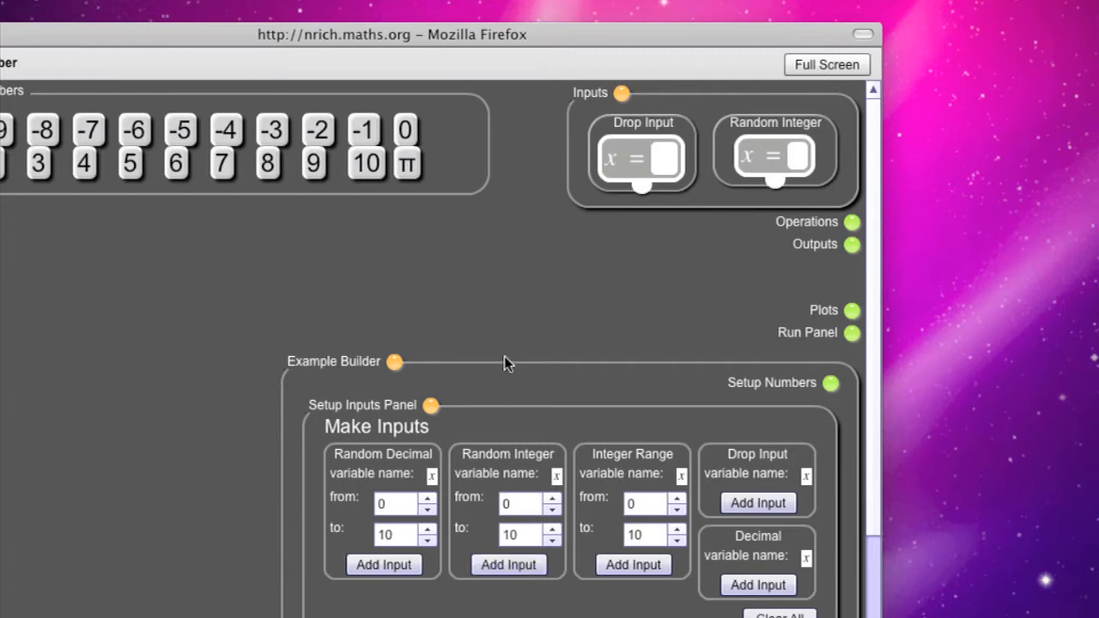
left_click(431, 405)
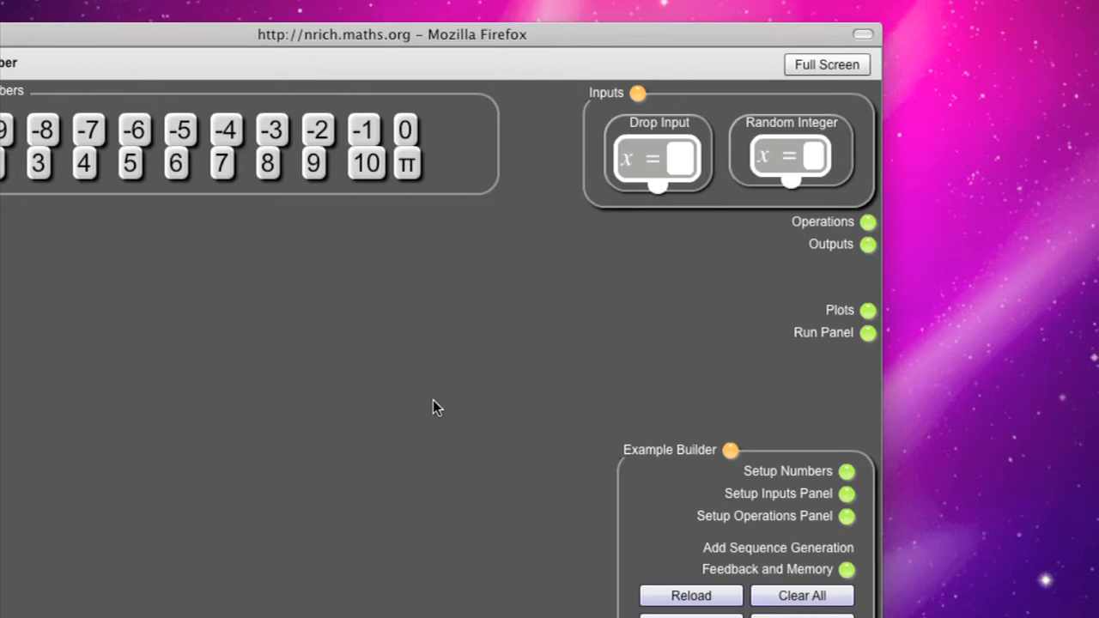
Add the binary plus operation through the Setup Operations Panel.
left_click(848, 521)
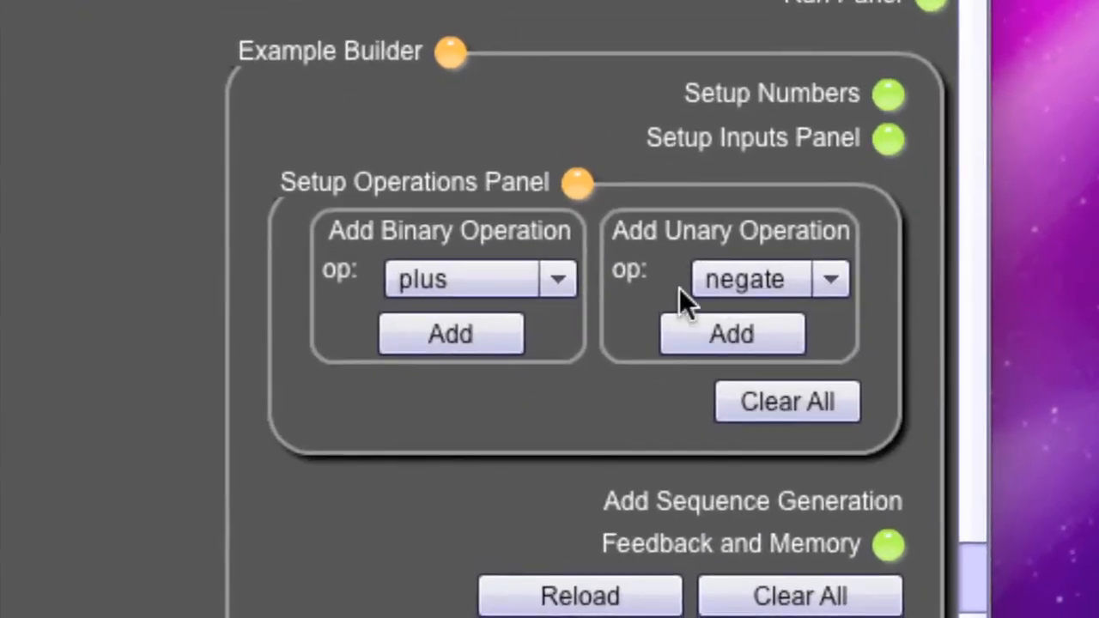
left_click(560, 279)
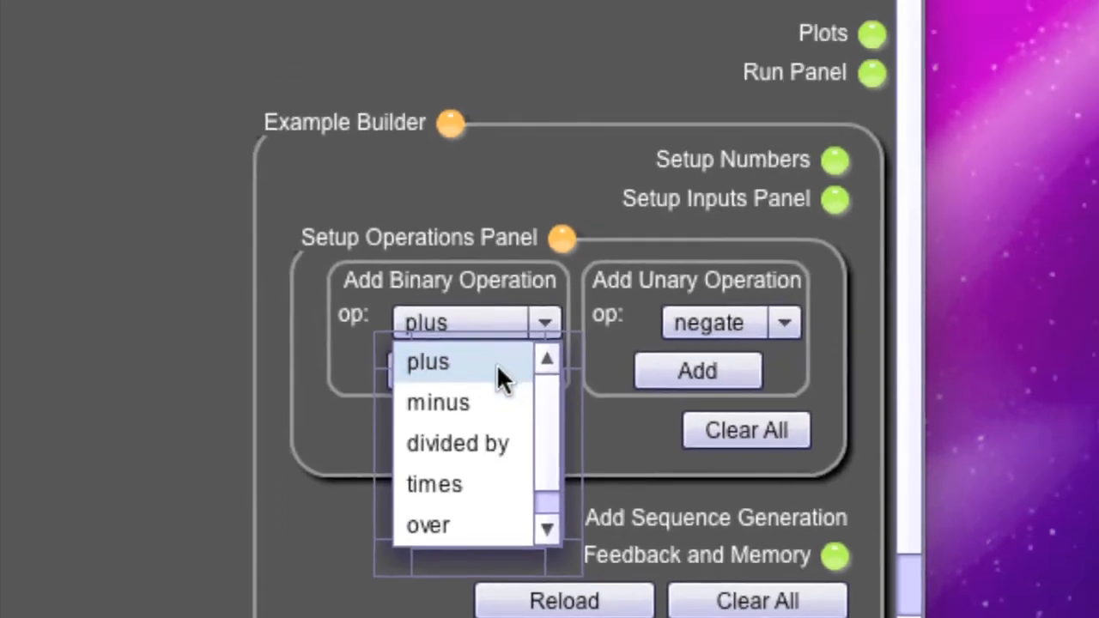
left_click(504, 326)
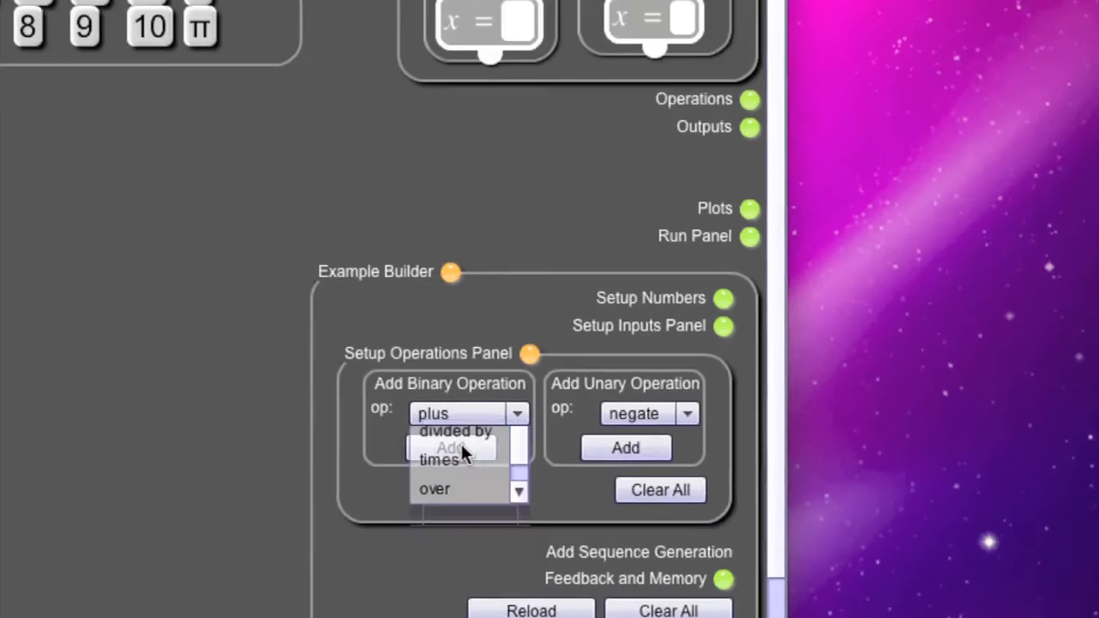
left_click(461, 472)
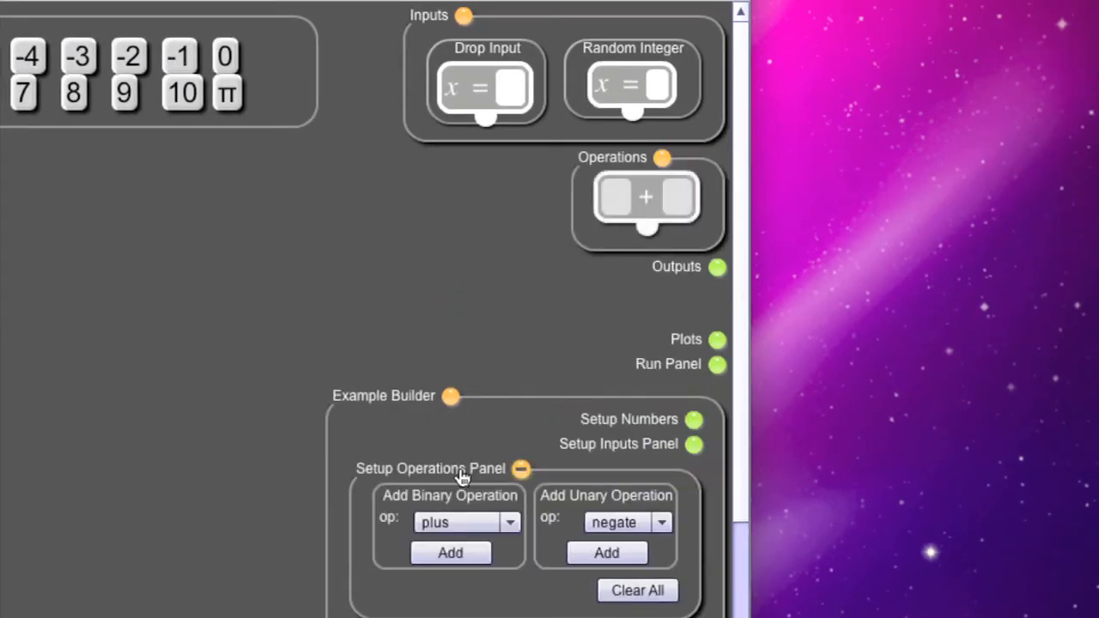
Add the binary operations over and pow to the available operations.
left_click(511, 523)
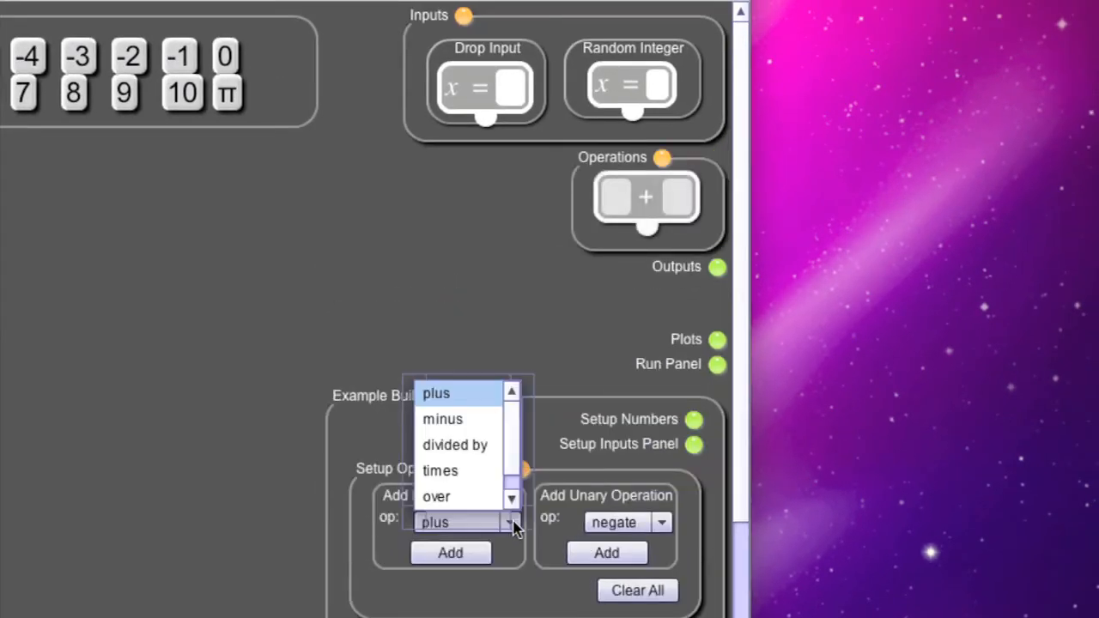
left_click(512, 499)
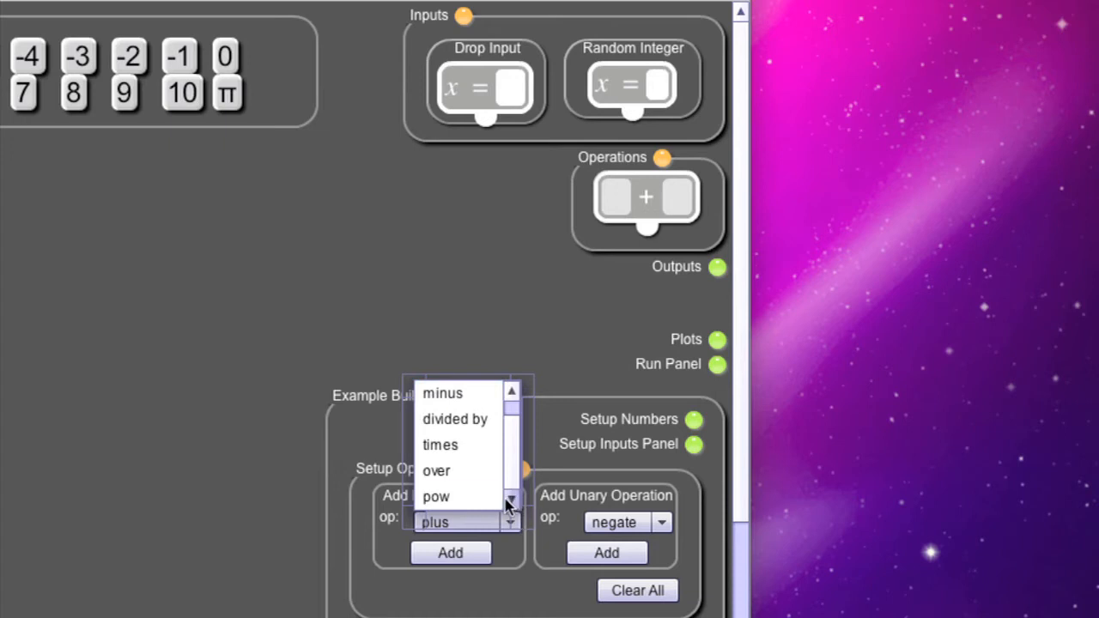
left_click(452, 470)
left_click(450, 553)
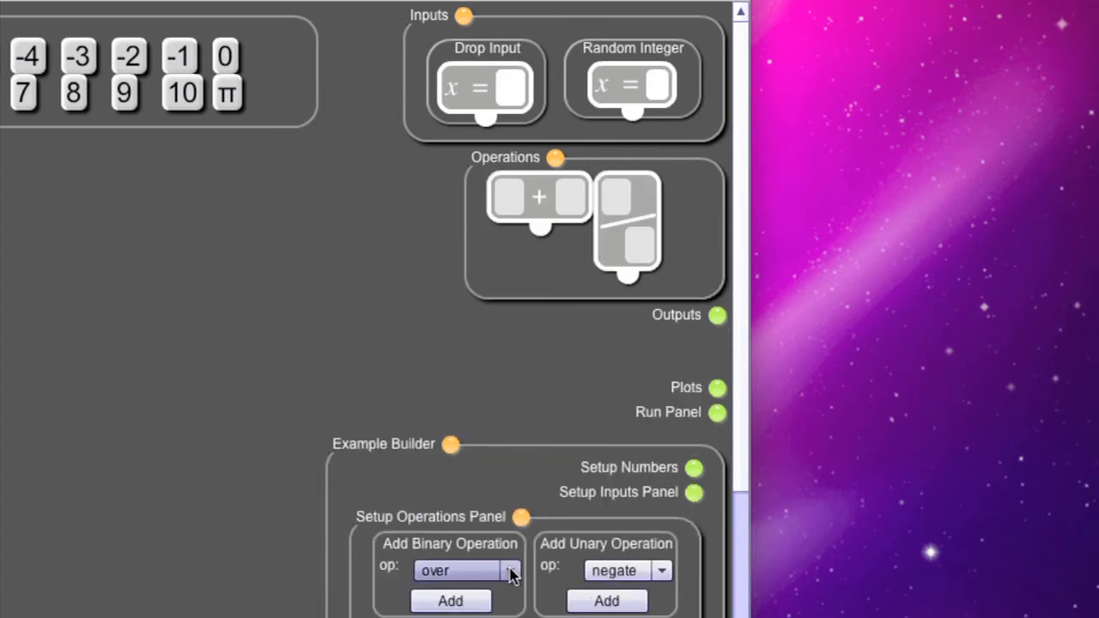
left_click(510, 570)
left_click(488, 548)
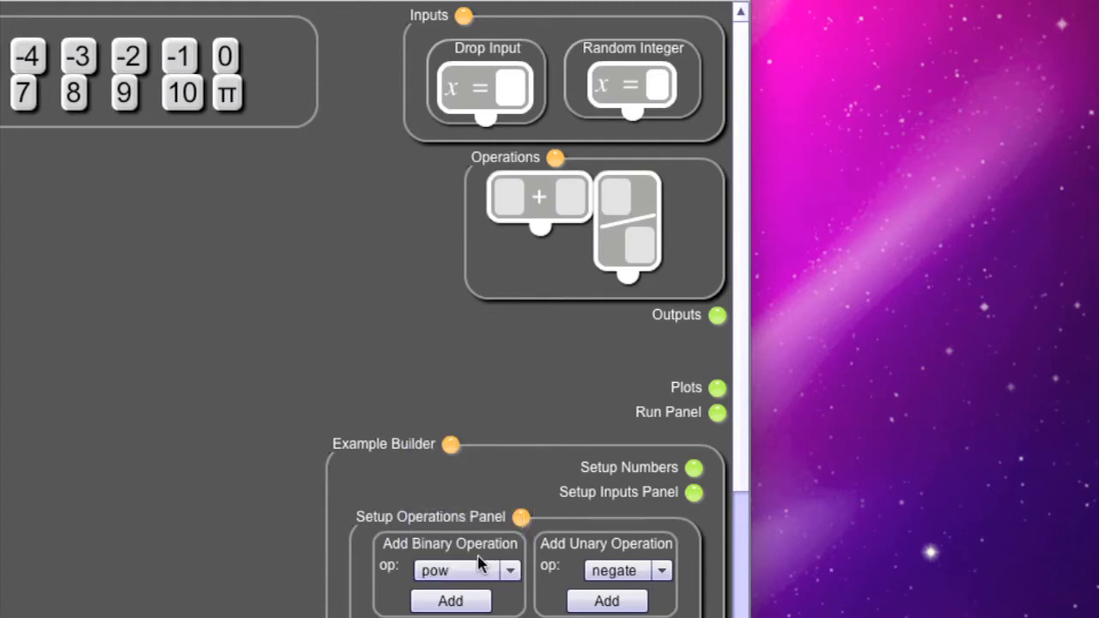
left_click(466, 601)
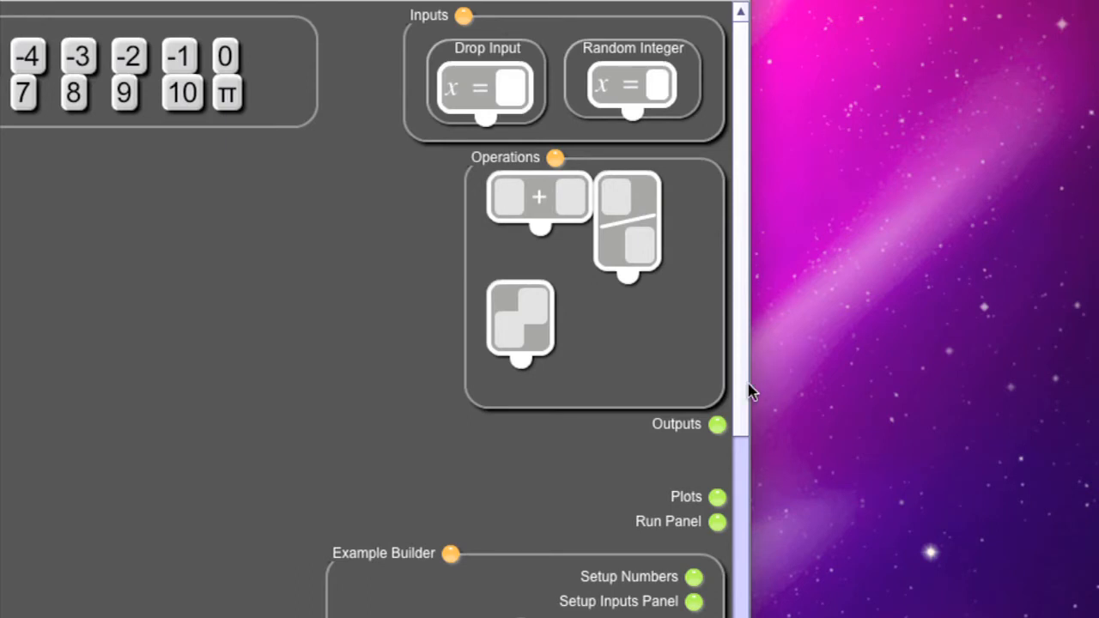
left_click_drag(742, 397, 750, 539)
left_click(662, 455)
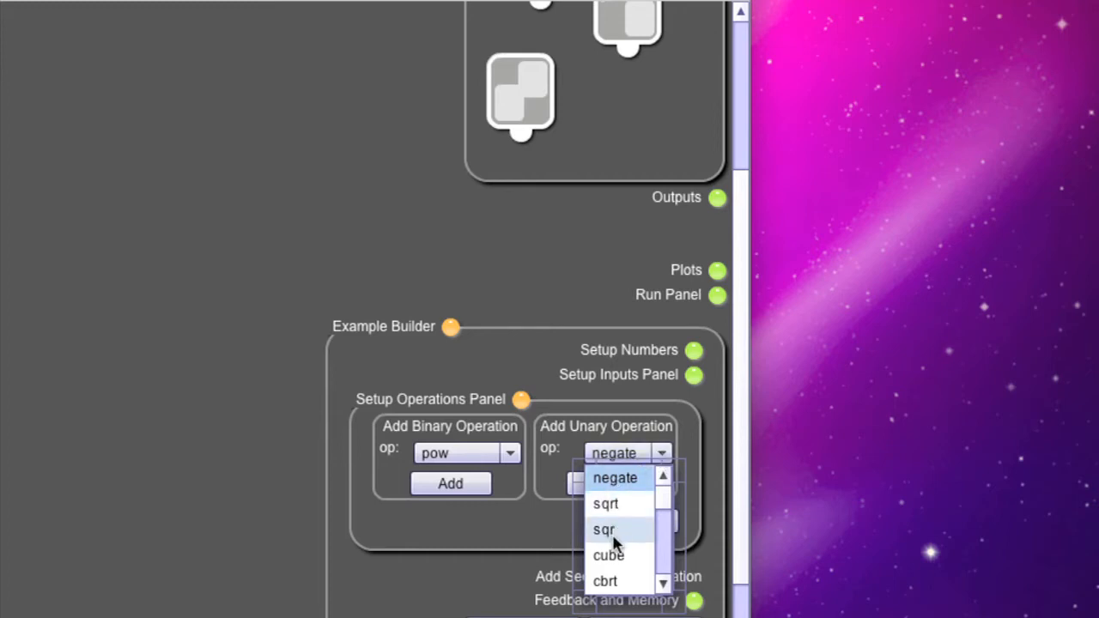
mouse_move(660, 495)
left_mouse_down()
mouse_move(664, 575)
mouse_move(672, 502)
left_mouse_up()
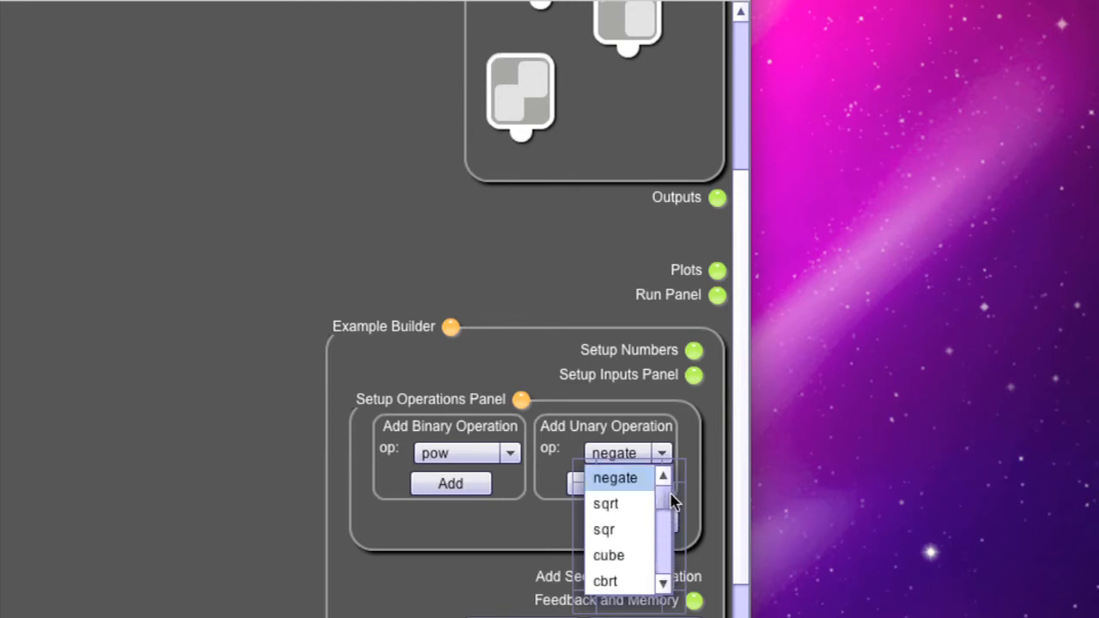
left_click(554, 530)
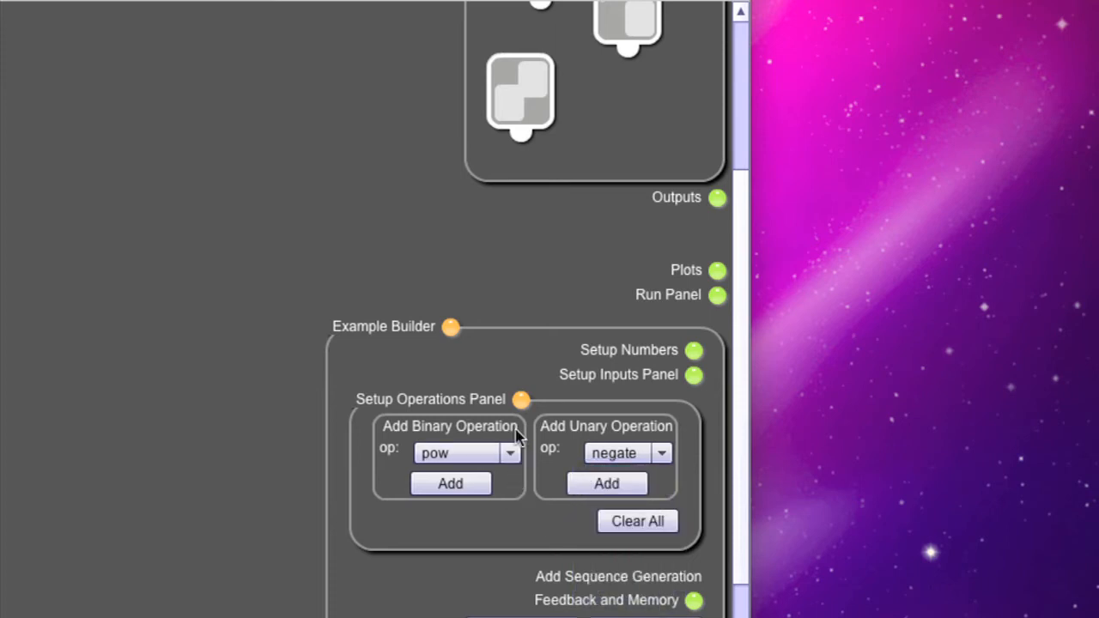
Collapse the Setup Operations Panel and the Example Builder.
left_click(521, 400)
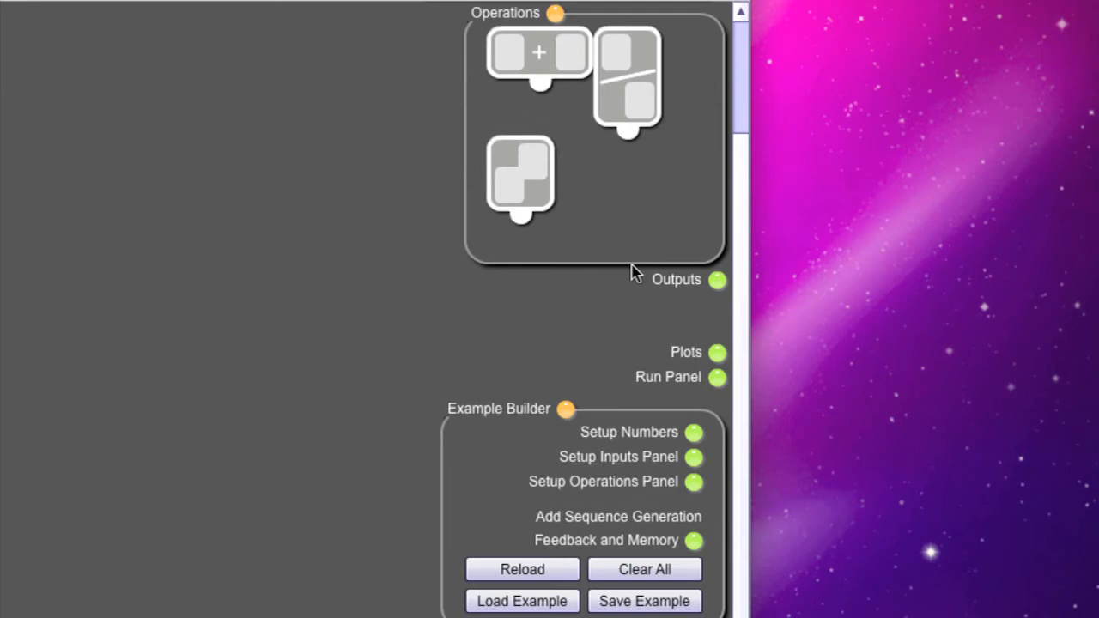
left_click_drag(740, 317, 742, 201)
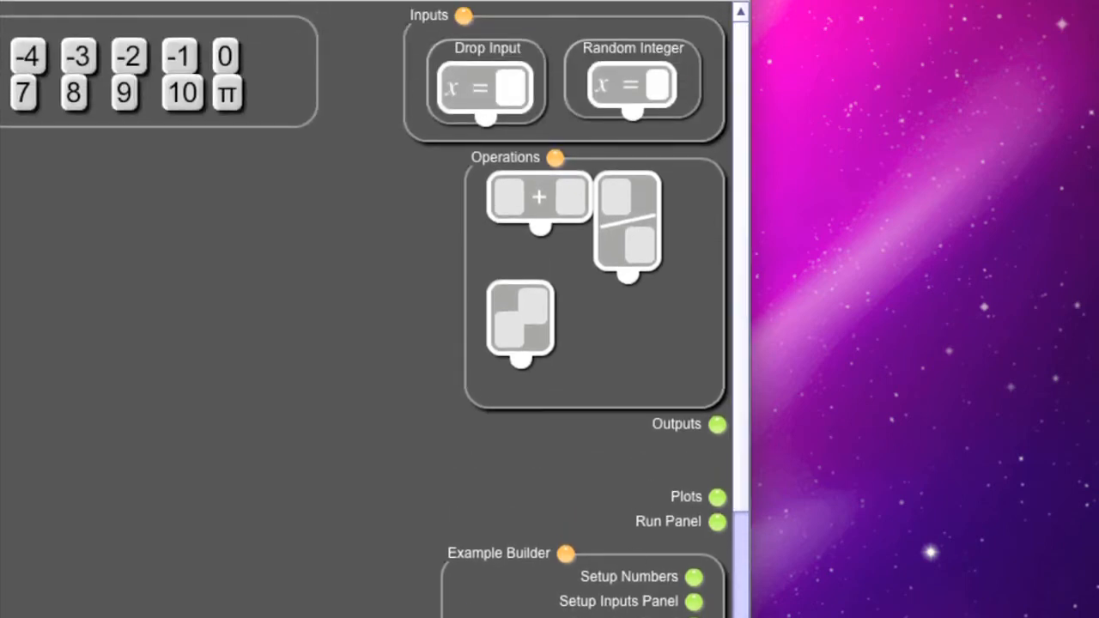
left_click(563, 557)
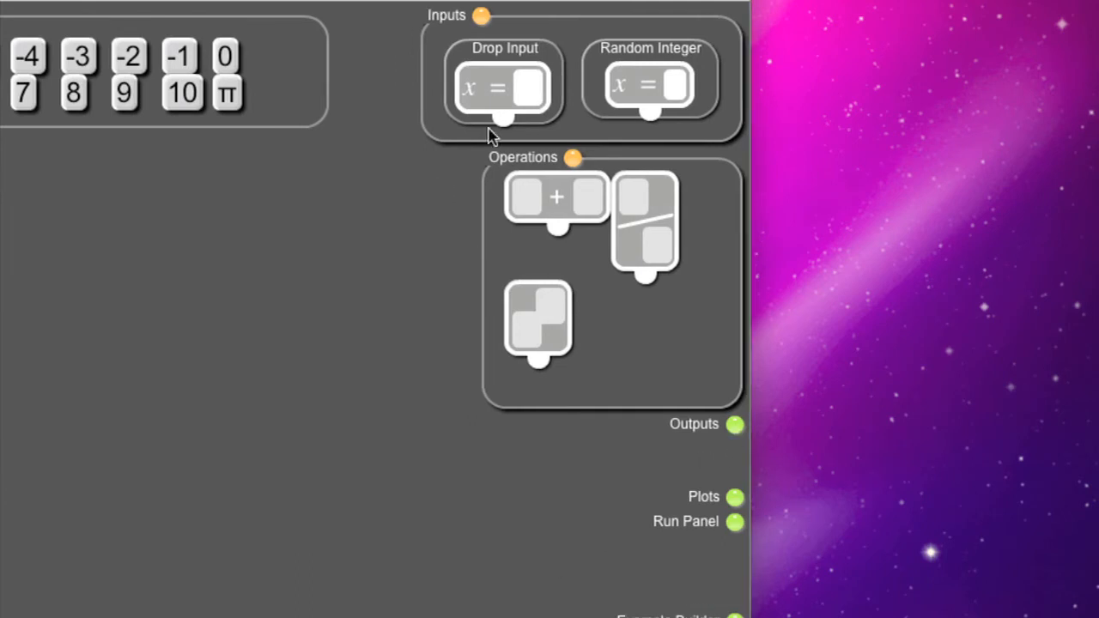
Place a Drop Input on the stage, connect it to the base of a power operation below it, and set the exponent to 2.
left_click_drag(530, 101, 240, 199)
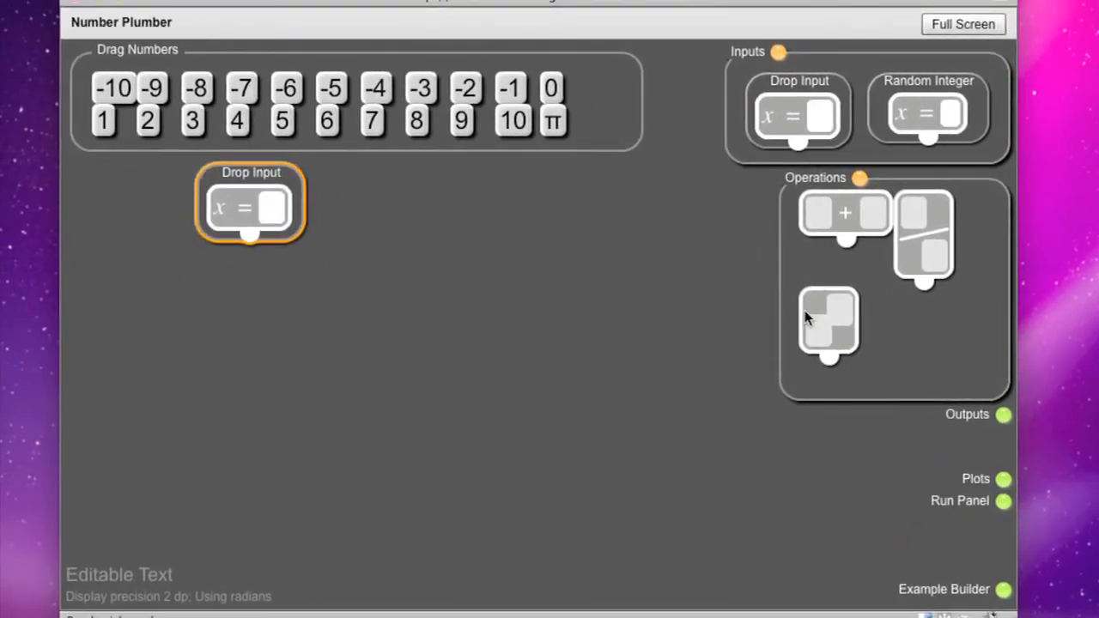
left_click_drag(815, 305, 253, 306)
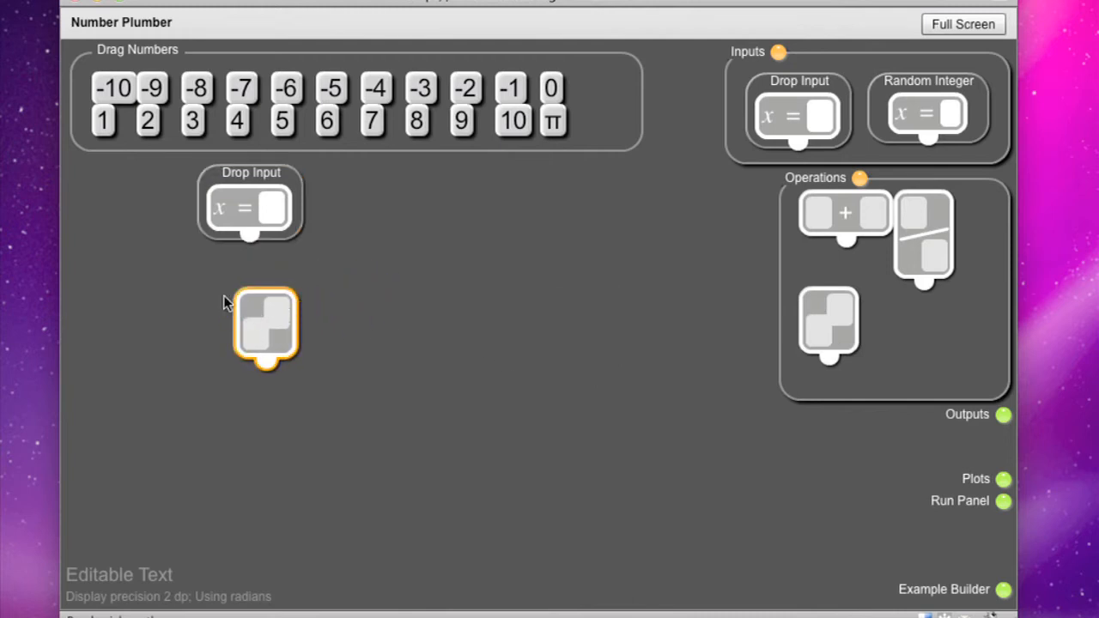
left_click_drag(250, 245, 255, 341)
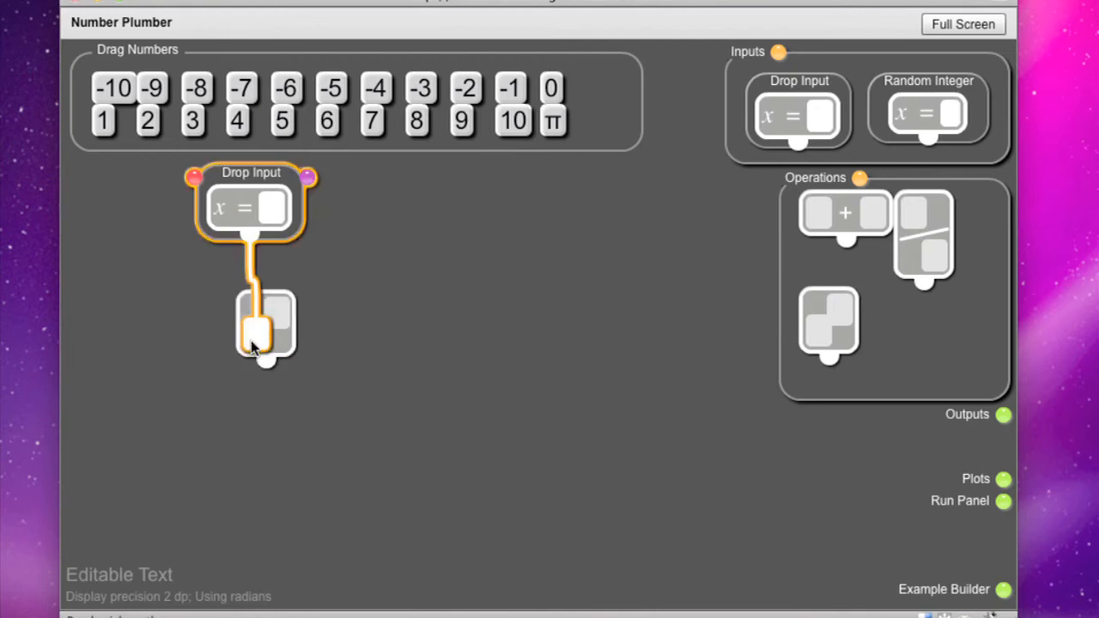
left_click_drag(147, 128, 274, 313)
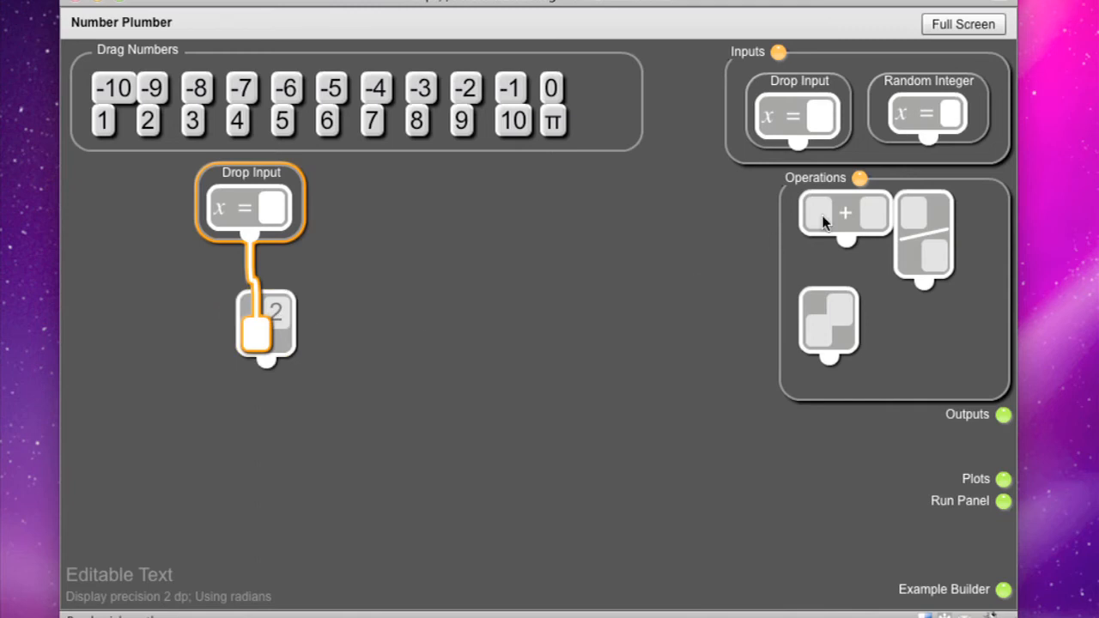
Place a plus operation below the power block, feed the power's result into its first slot, and put 1 in the second.
left_click_drag(847, 210, 273, 413)
left_click_drag(264, 368, 246, 445)
left_click_drag(105, 121, 305, 435)
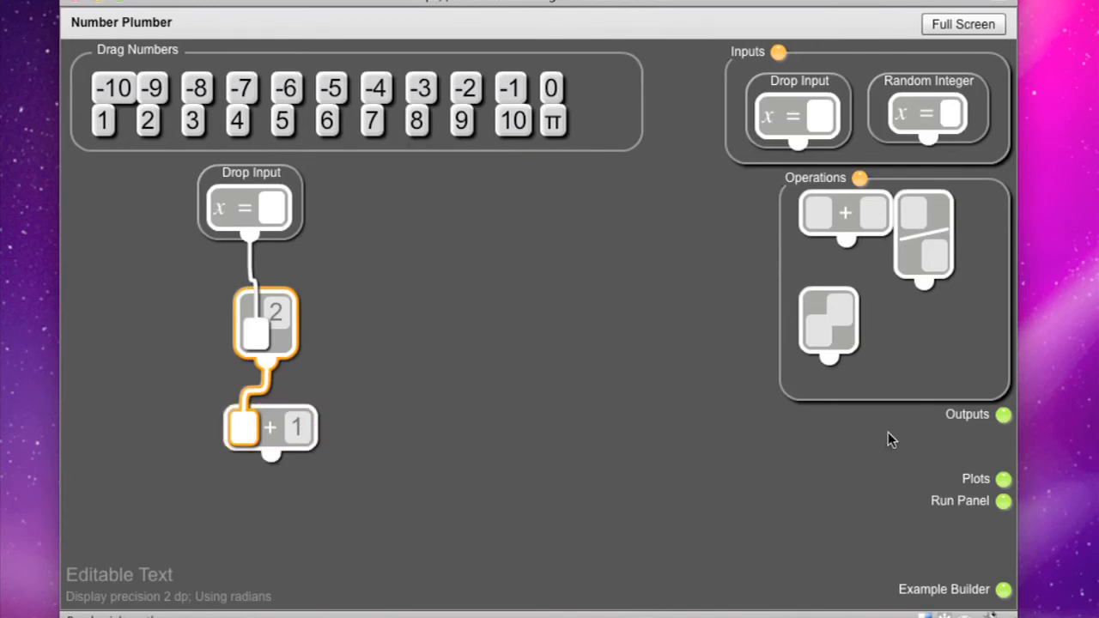
Place the f output from Outputs below the plus block and connect the sum to it.
left_click(1003, 416)
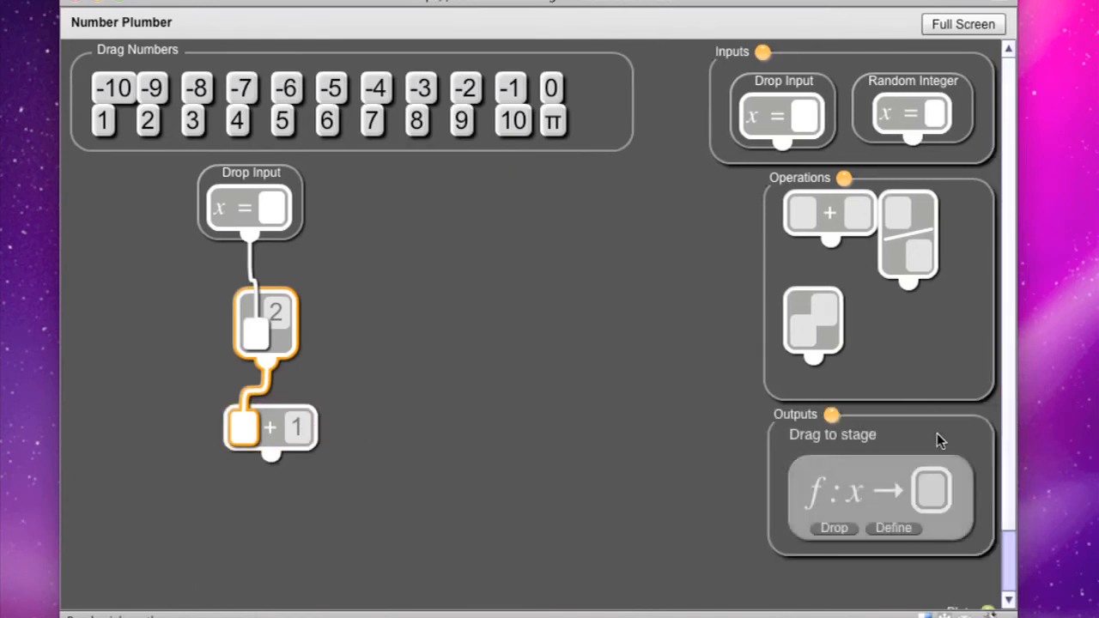
left_click_drag(811, 472, 280, 513)
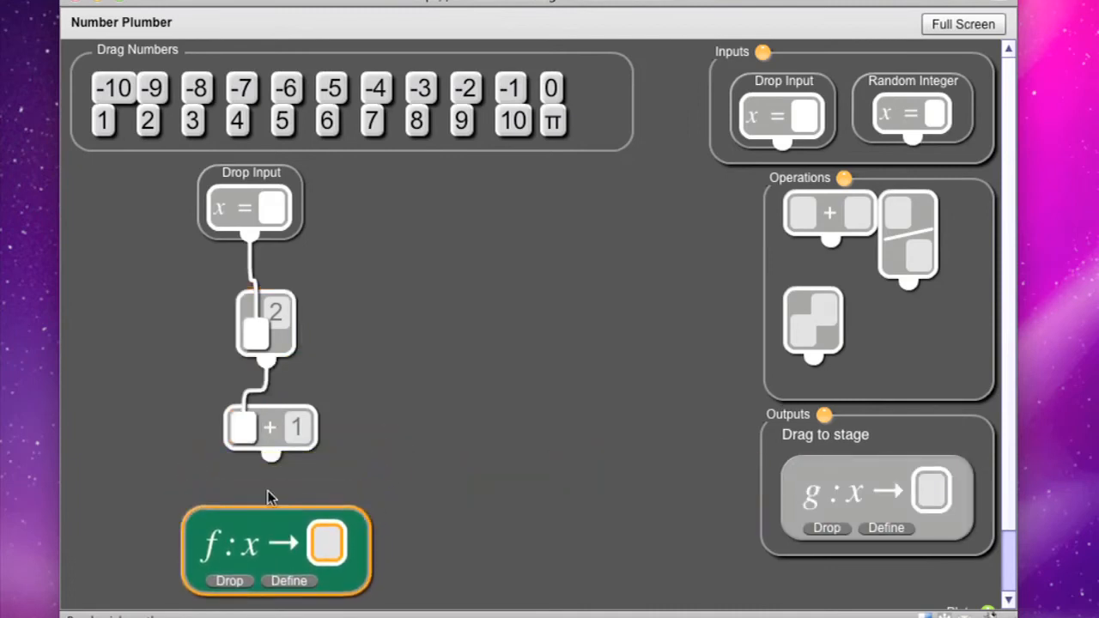
left_click_drag(271, 455, 327, 557)
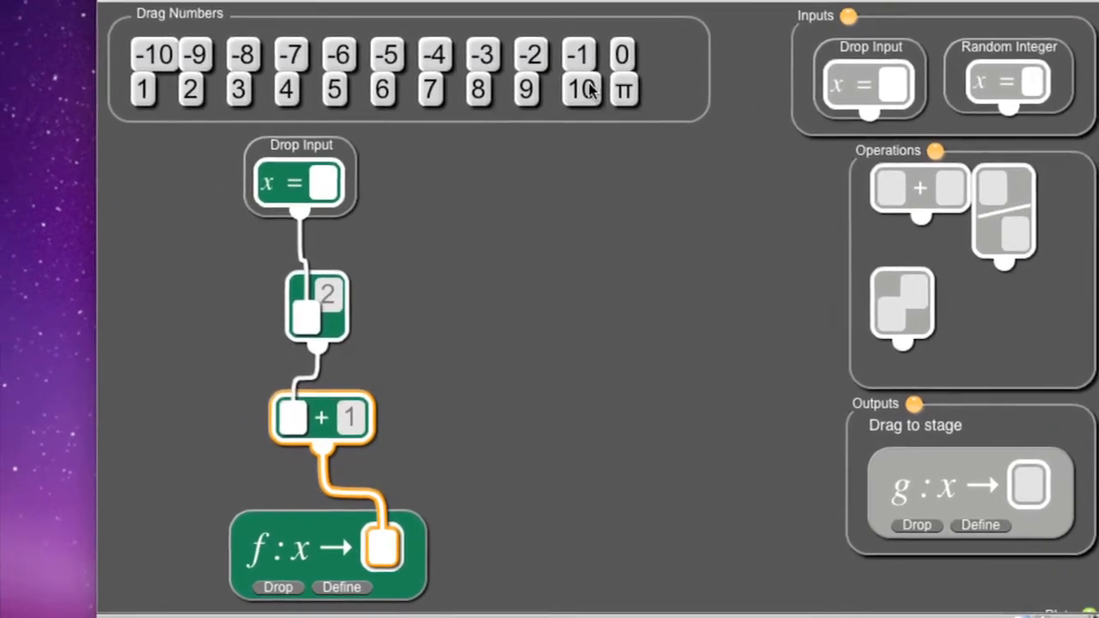
Put the number 10 into the x Drop Input and define f as a reusable operation.
left_click_drag(512, 120, 316, 190)
left_click_drag(374, 163, 333, 185)
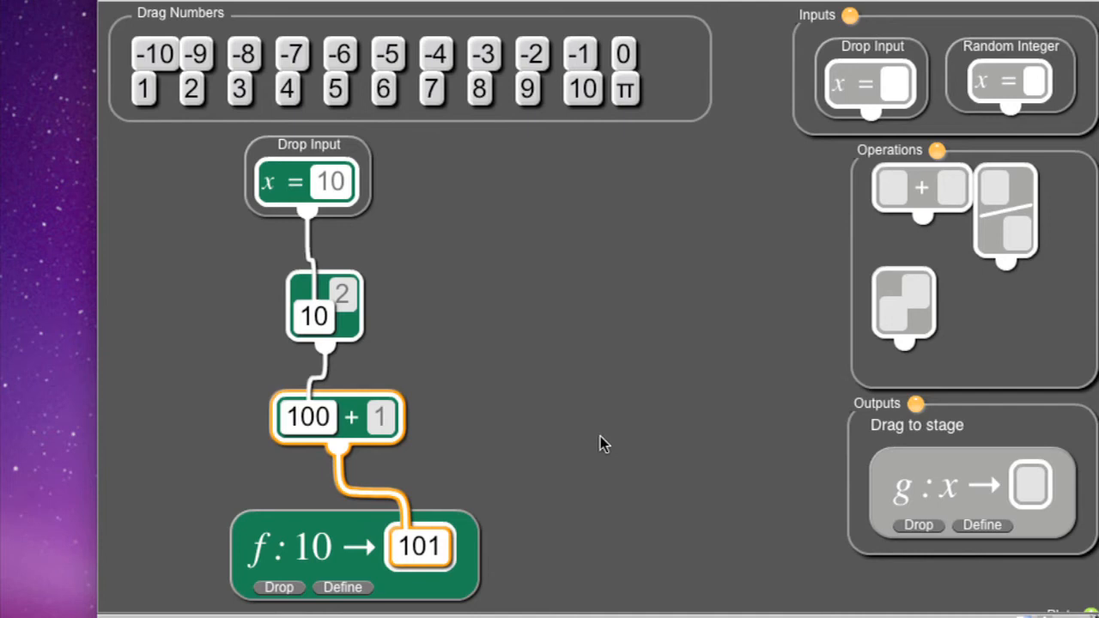
left_click(343, 587)
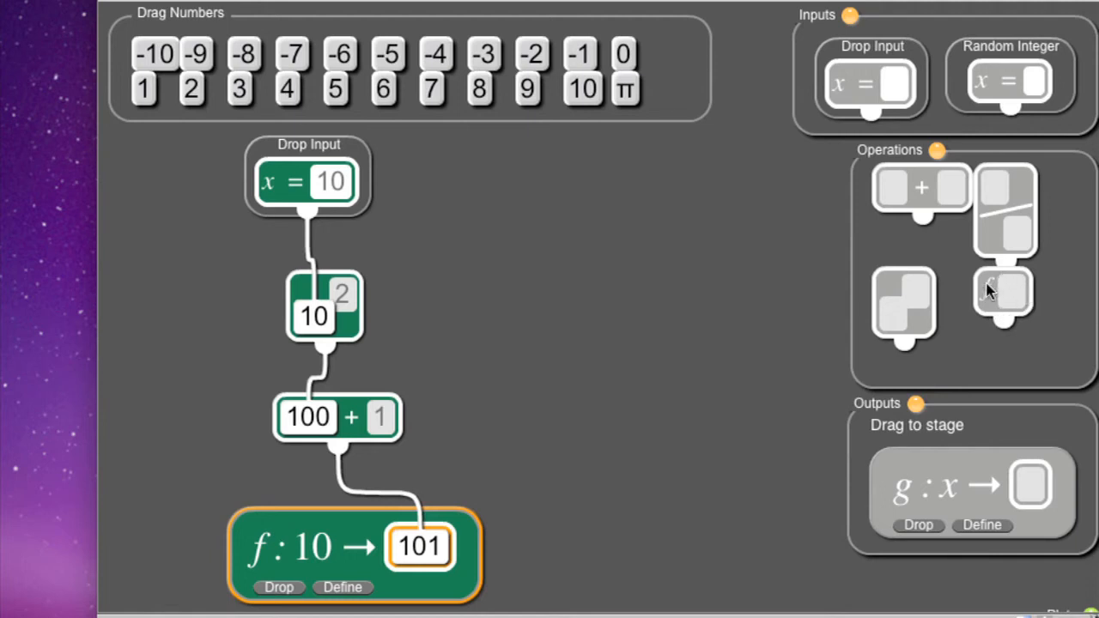
Build a second chain linking a Drop Input through the f operation to the g output, and put 10 in its x input.
left_click_drag(987, 290, 541, 338)
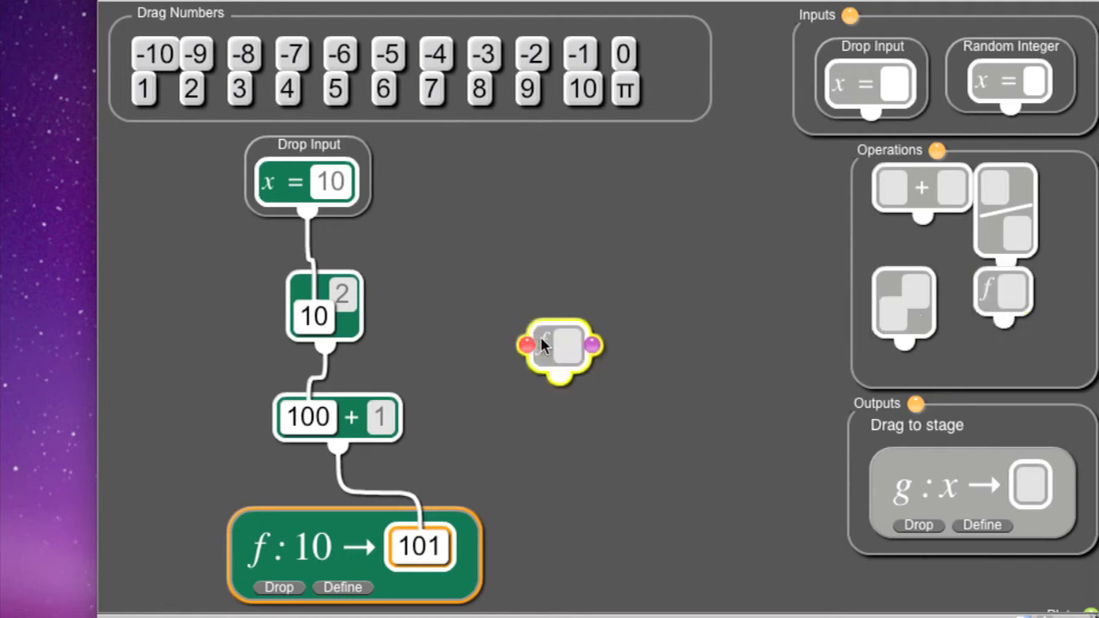
left_click(540, 337)
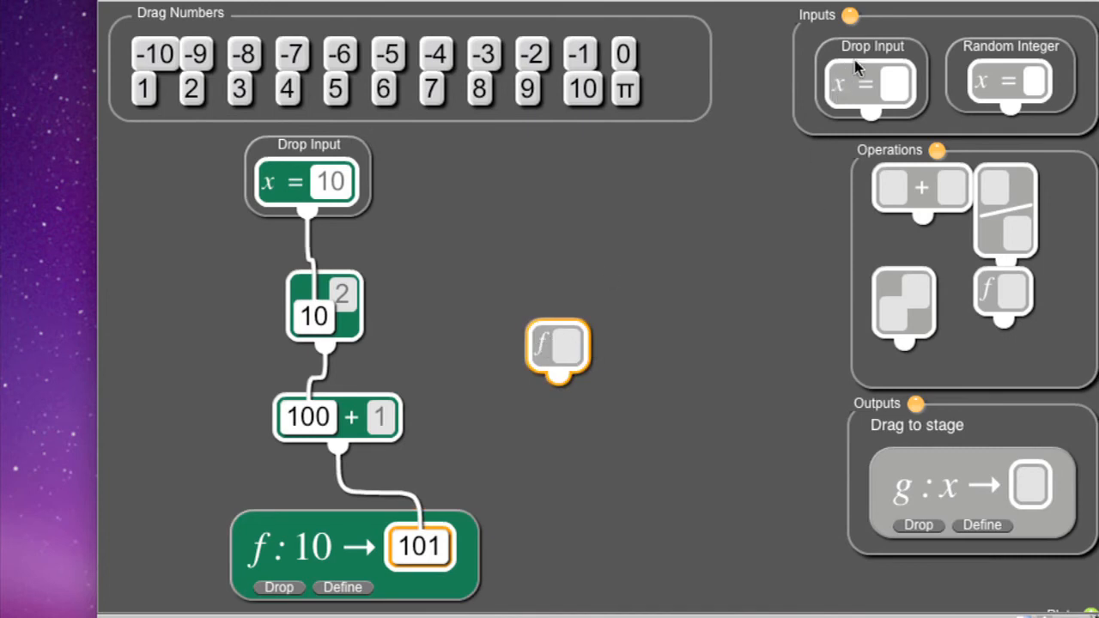
left_click_drag(850, 84, 514, 198)
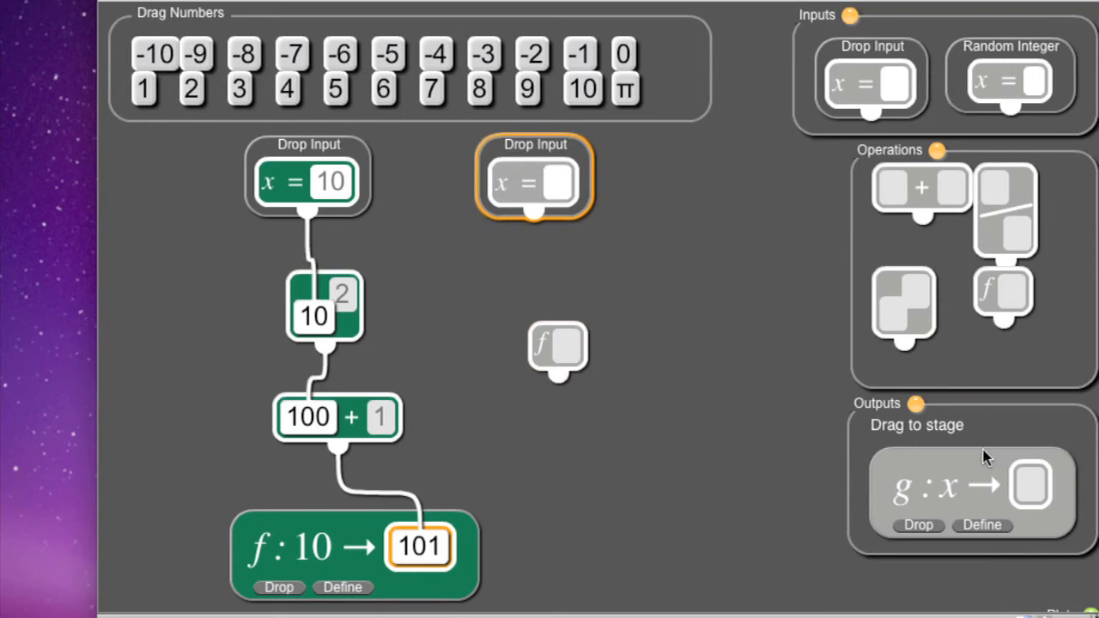
left_click_drag(979, 456, 637, 483)
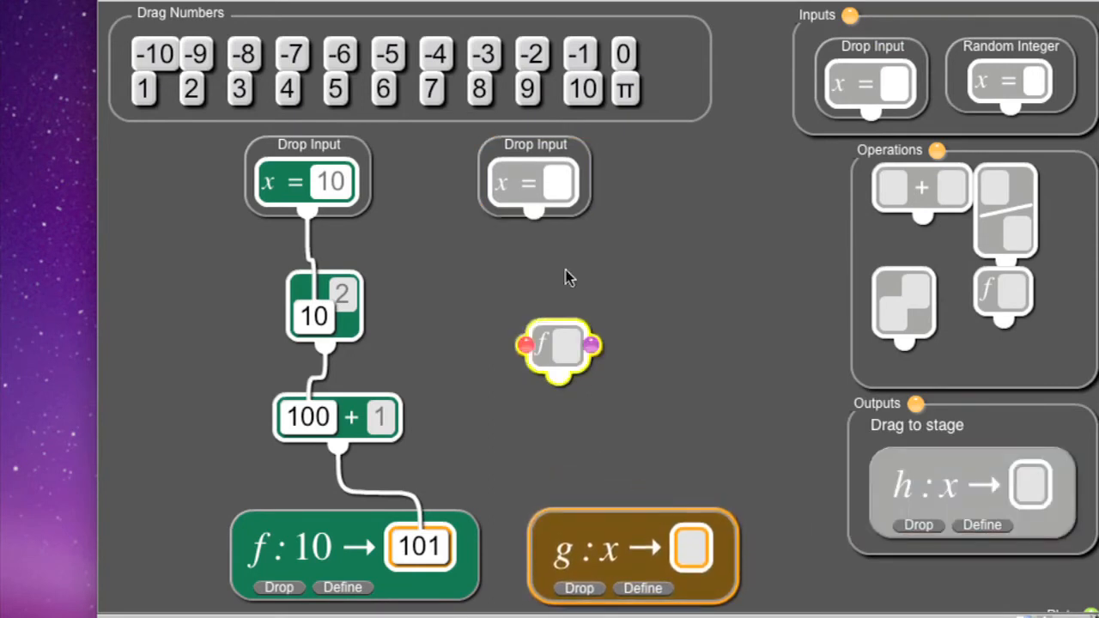
left_click_drag(534, 213, 691, 556)
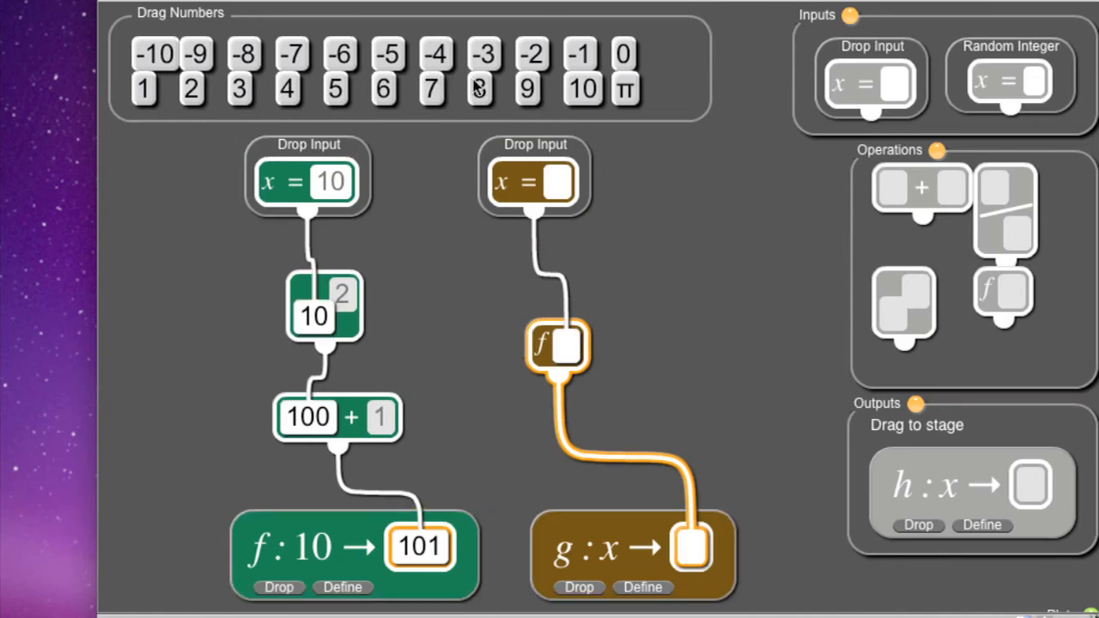
left_click_drag(584, 90, 560, 187)
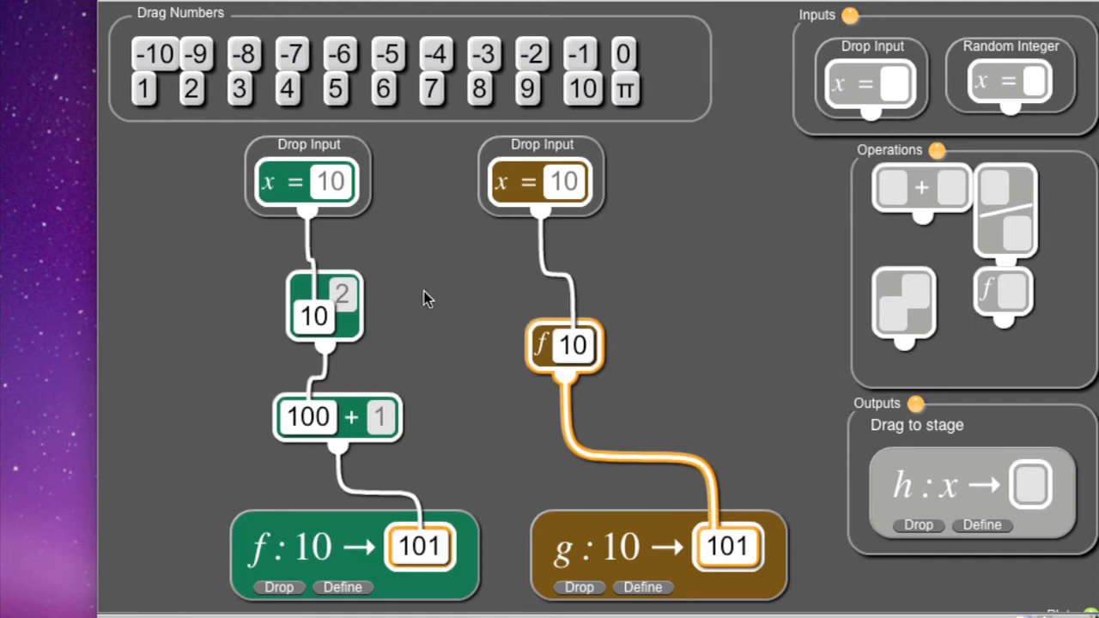
Obscure the power and plus blocks of the f chain, and feed 5 and then 4 into the g chain's Drop Input.
left_click(367, 298)
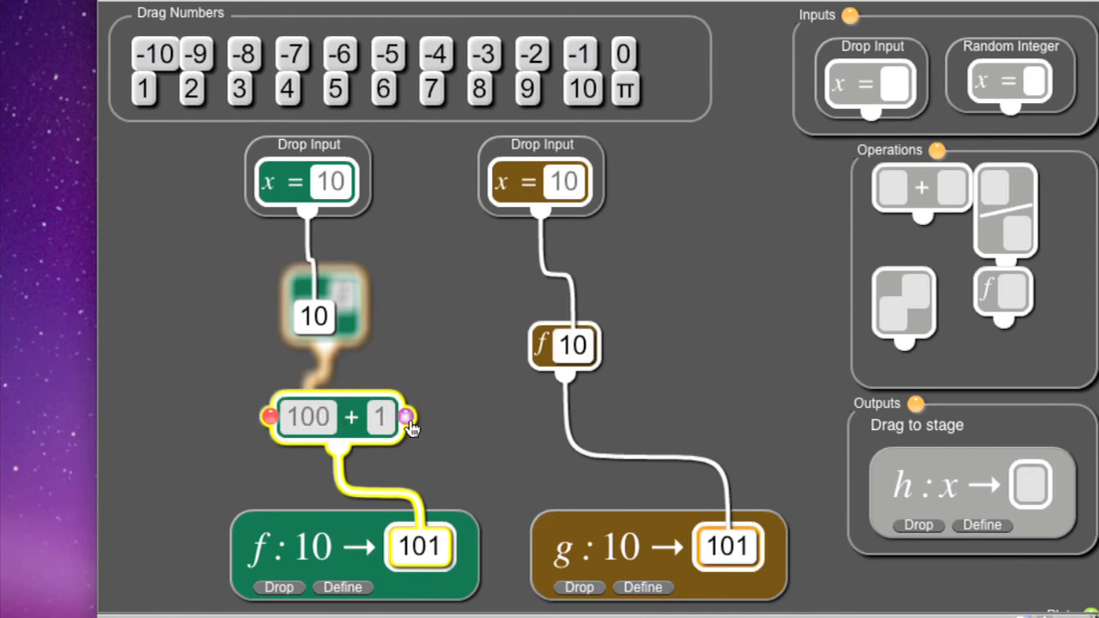
left_click(409, 421)
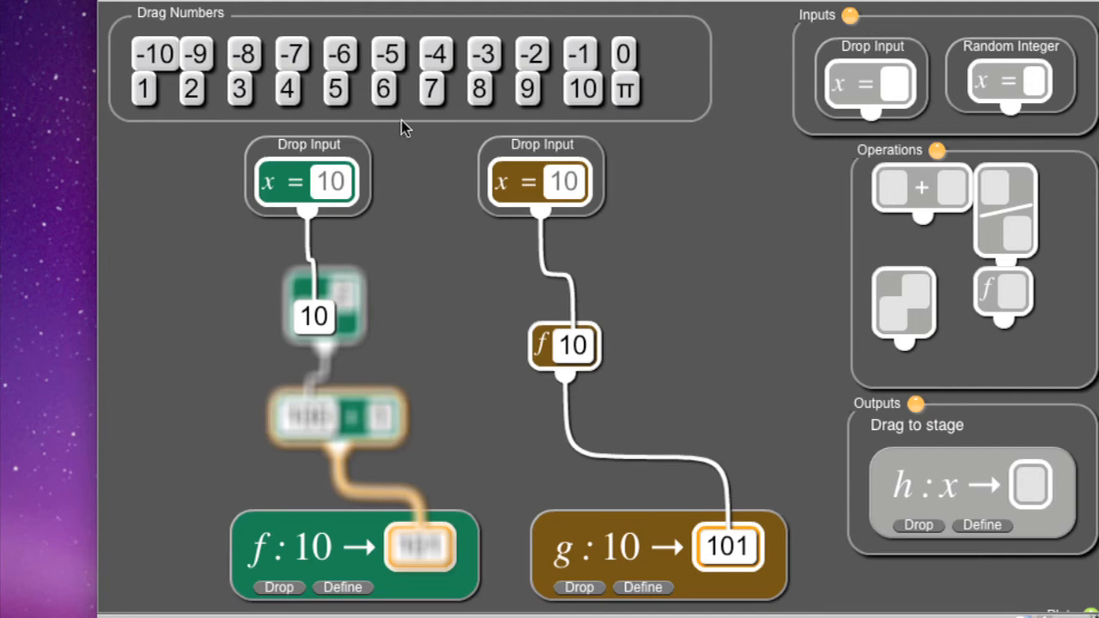
left_click_drag(343, 99, 565, 186)
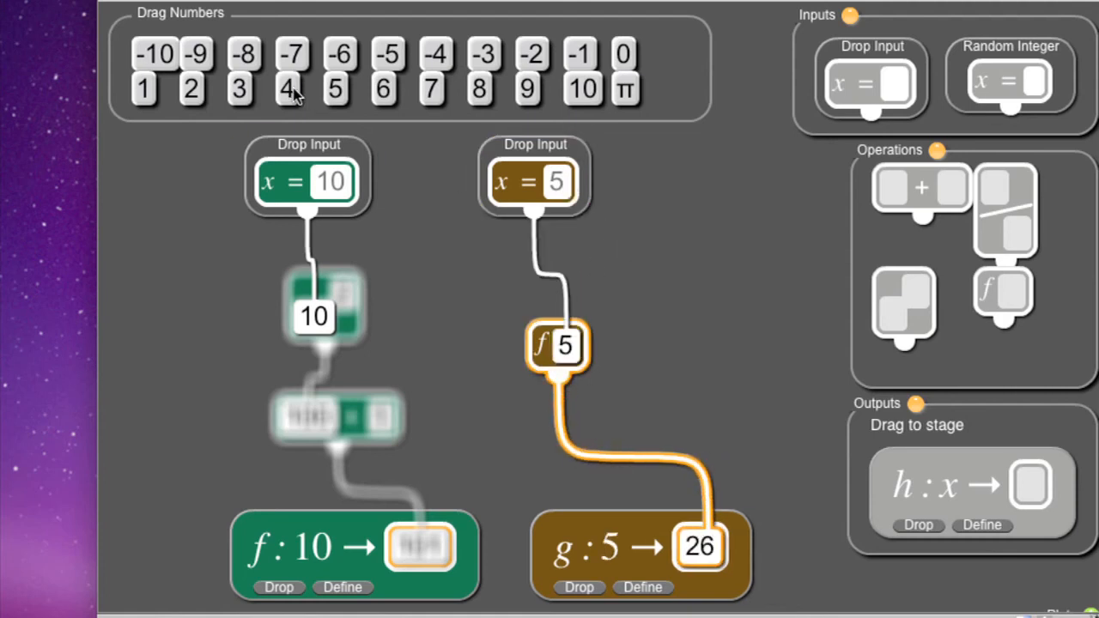
left_click_drag(290, 90, 565, 186)
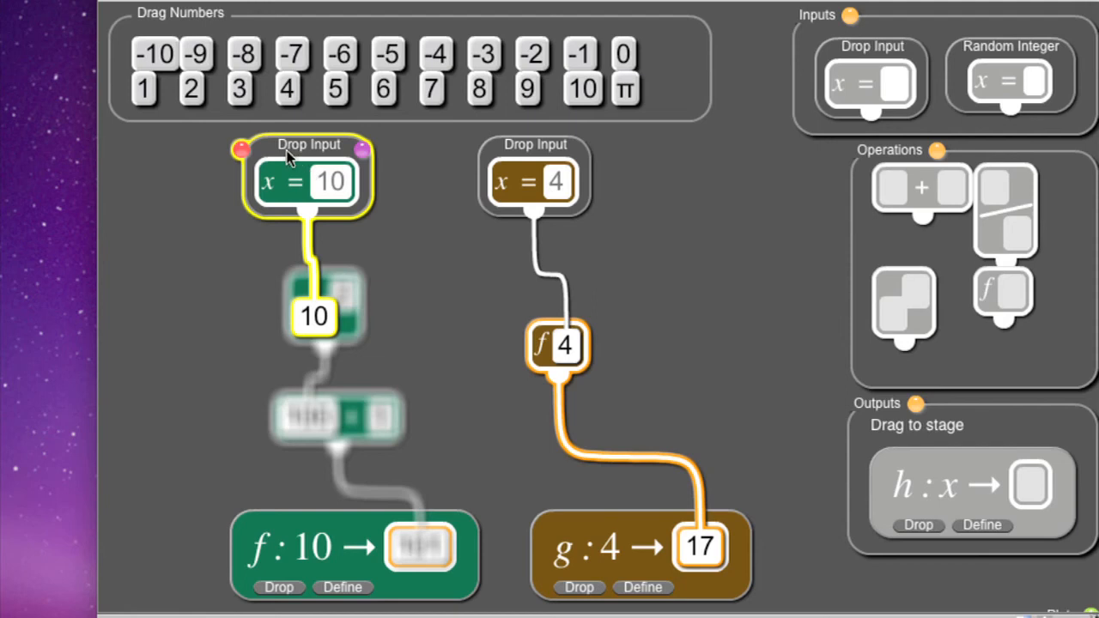
Replace the f chain's Drop Input with an obscured Random Integer feeding the power's base, and drop a random value through f.
left_click(243, 153)
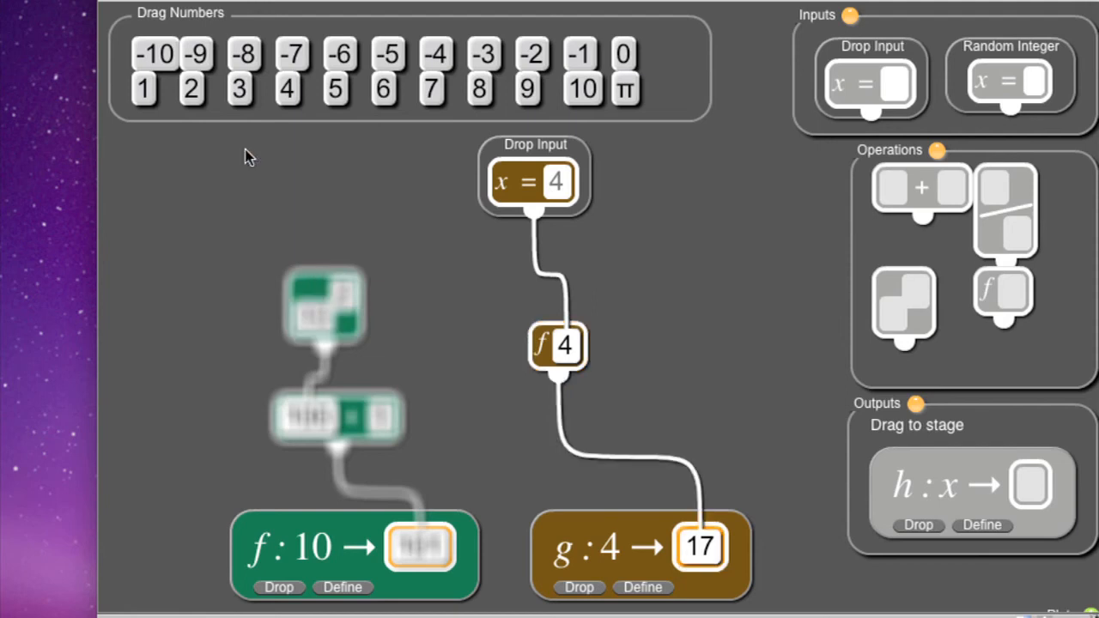
left_click_drag(1000, 79, 310, 326)
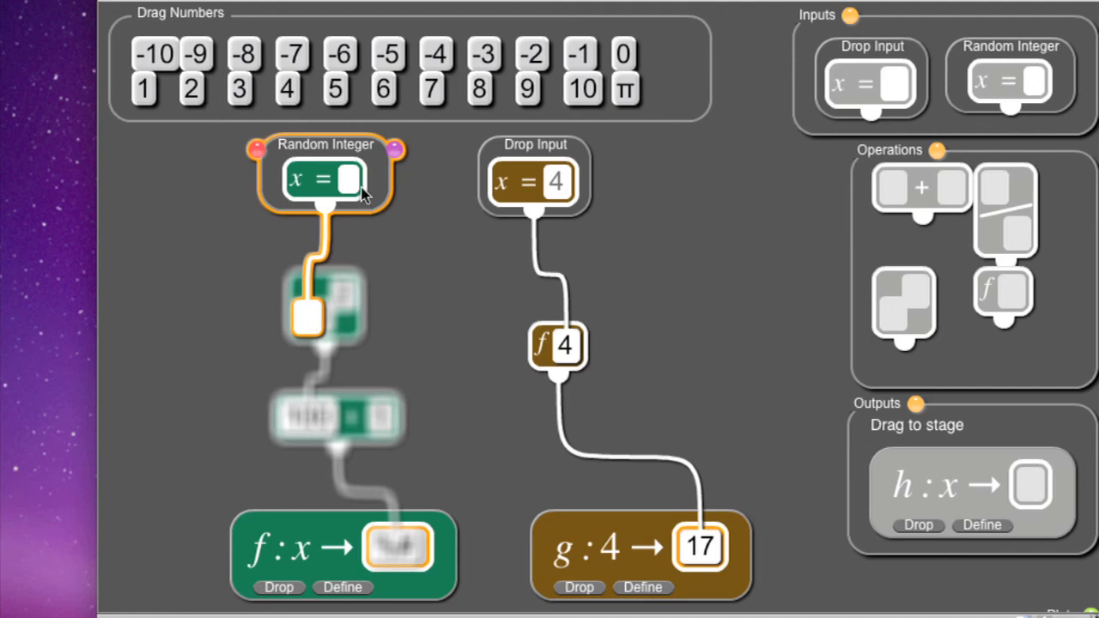
left_click(396, 155)
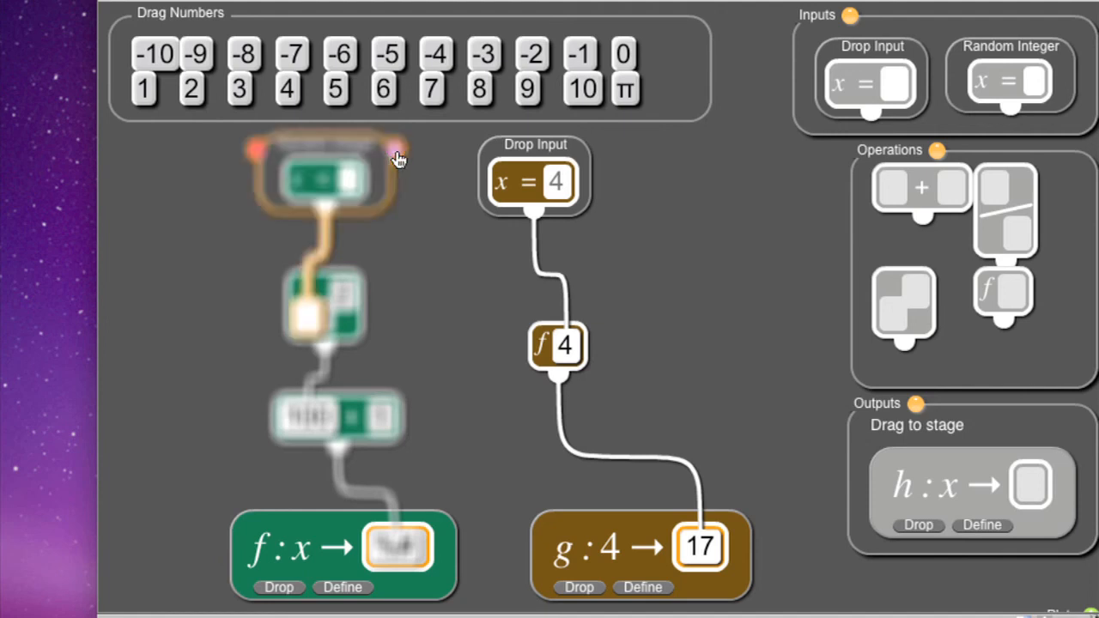
left_click(276, 591)
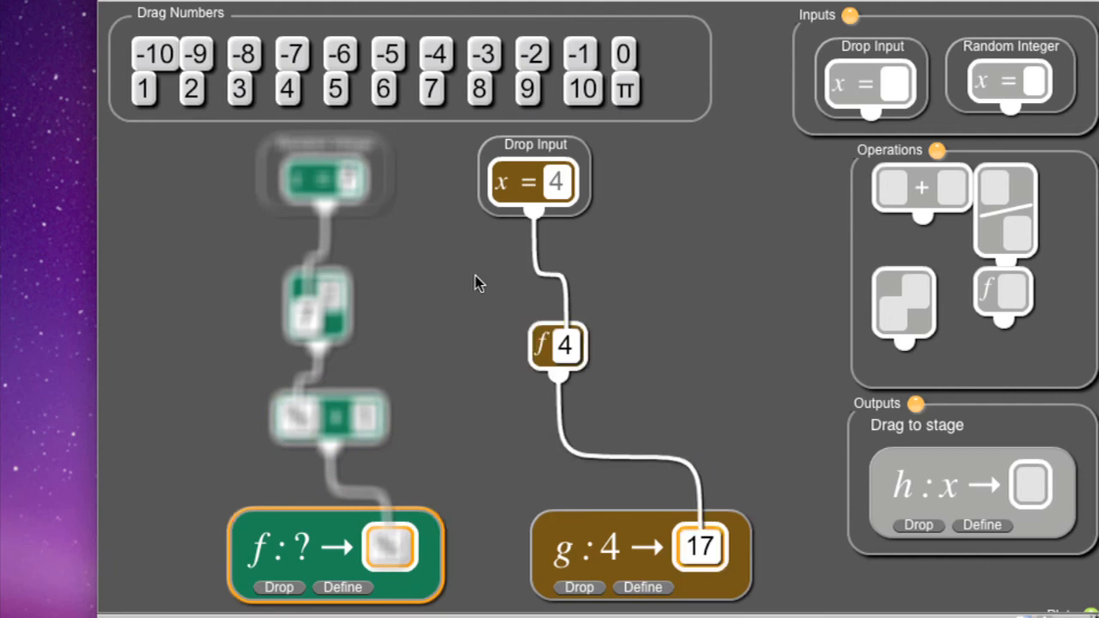
Put 7 into the g chain's Drop Input and select the f output block.
left_click_drag(435, 92, 560, 181)
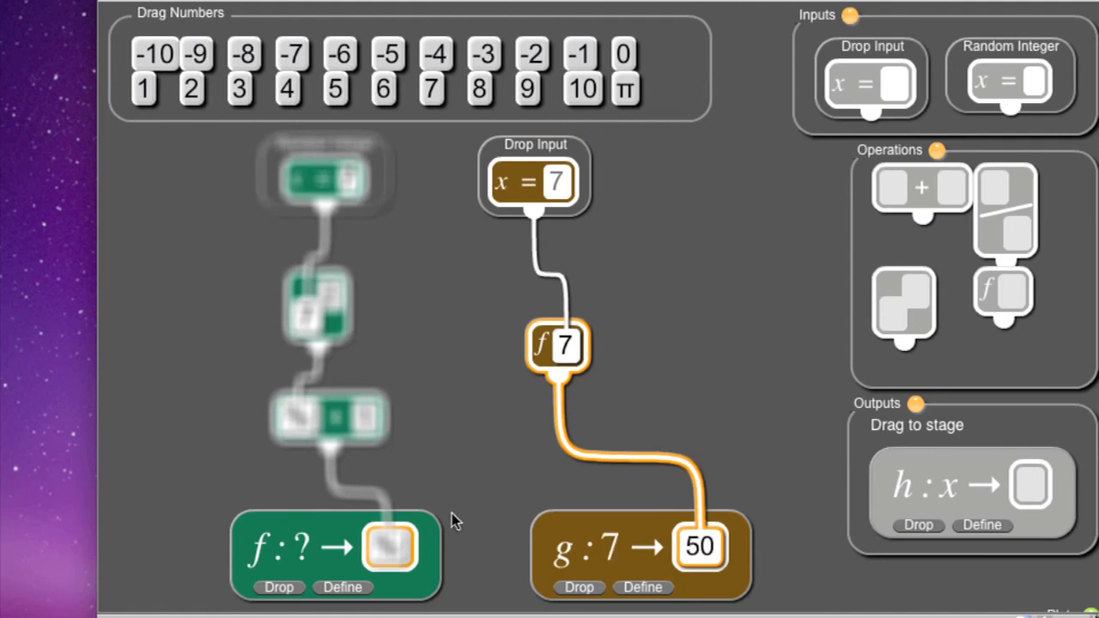
left_click(431, 563)
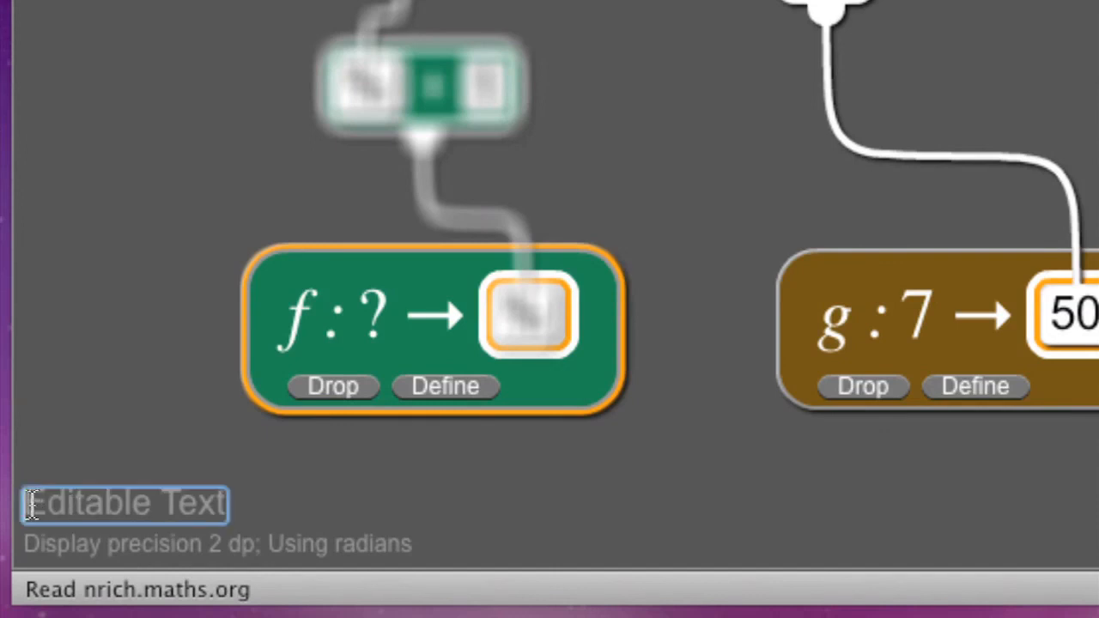
Replace the editable text below the stage with "Instructions".
left_click_drag(33, 502, 278, 481)
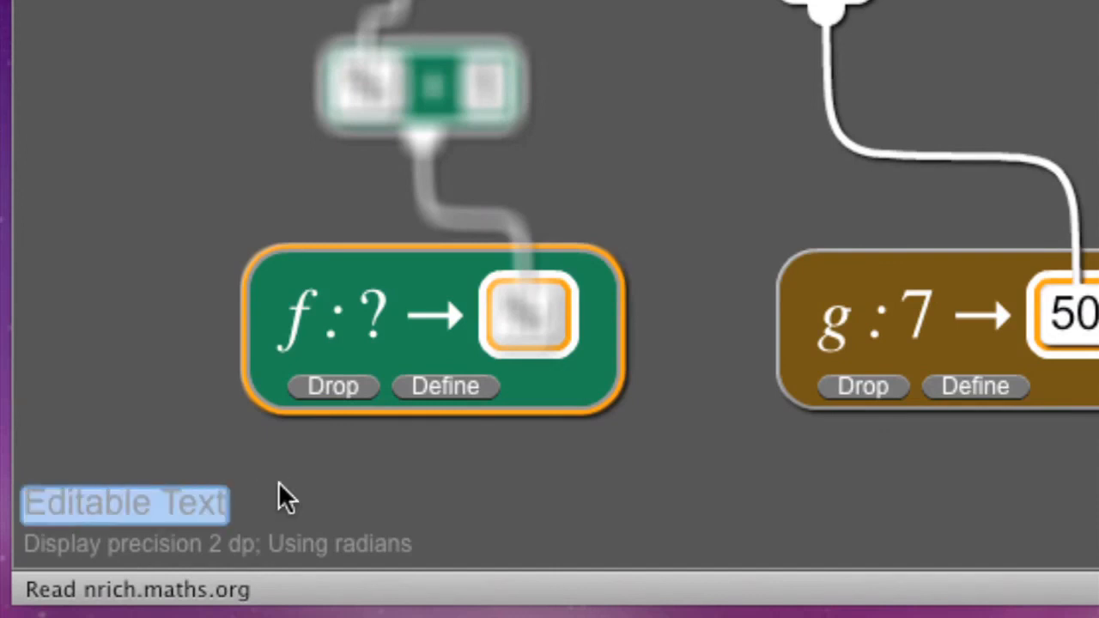
type("Instruc")
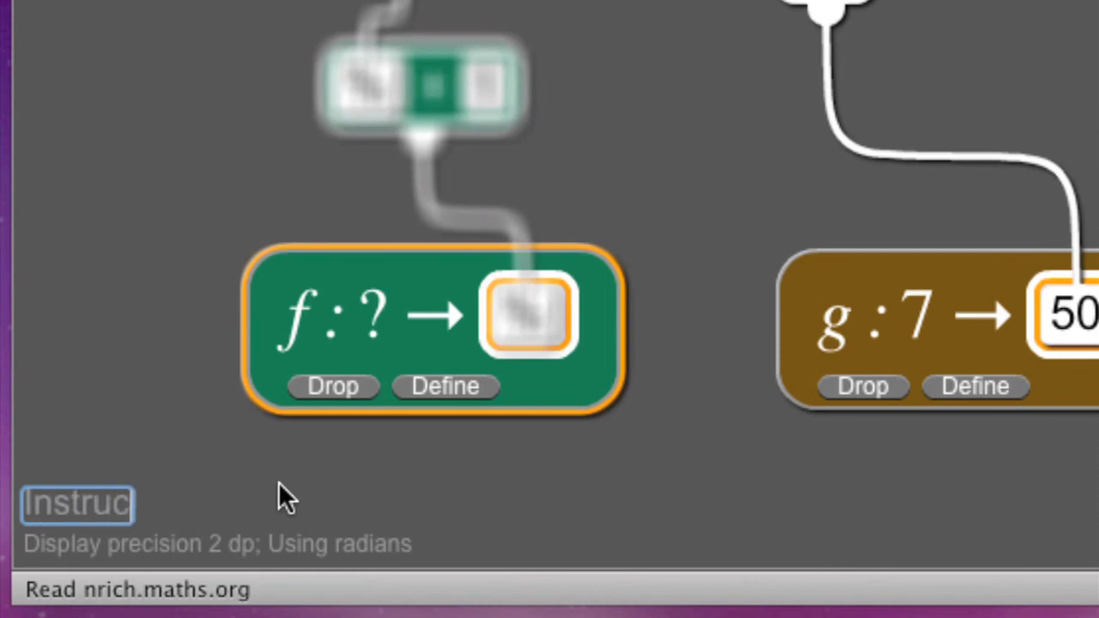
type("tions")
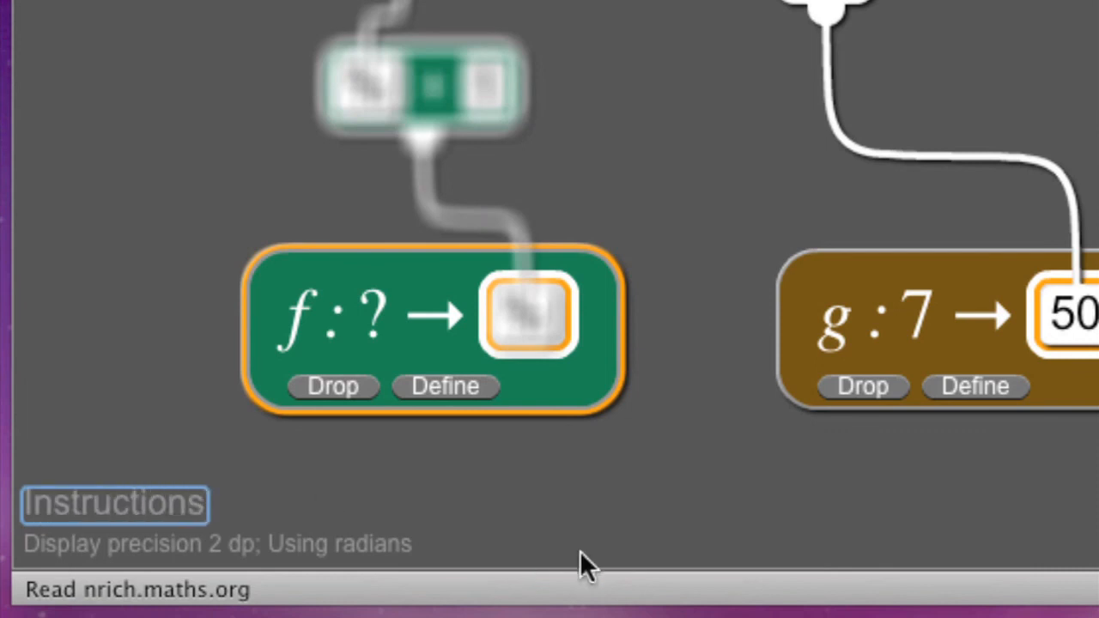
left_click(605, 526)
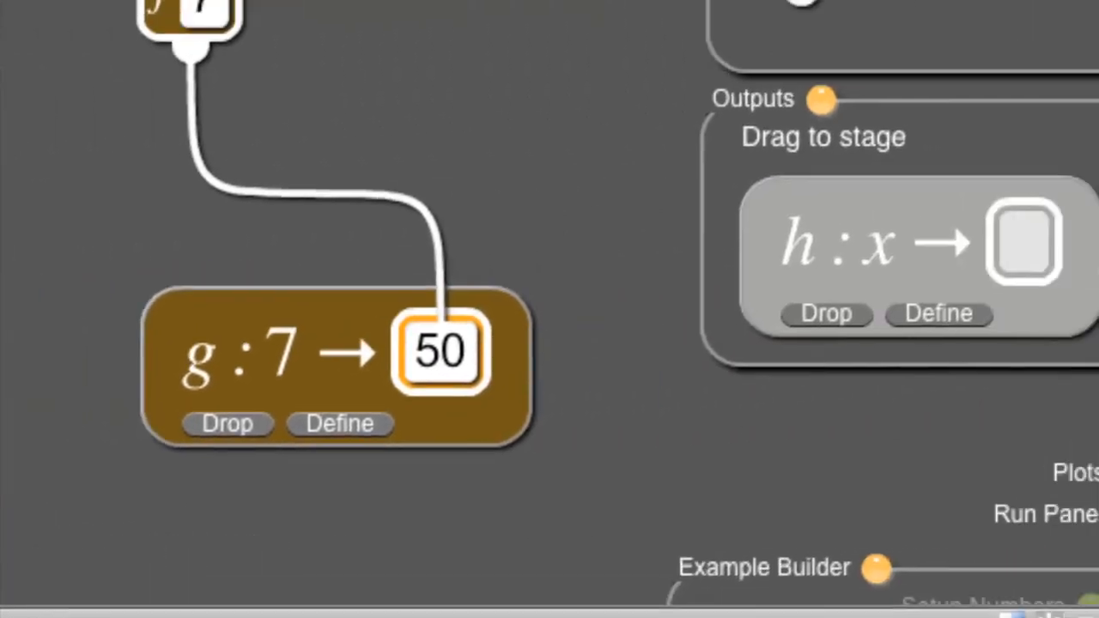
Save the example to the Desktop as NumberPlumber.xml, replacing the existing file.
scroll(1082, 558, "down", 4)
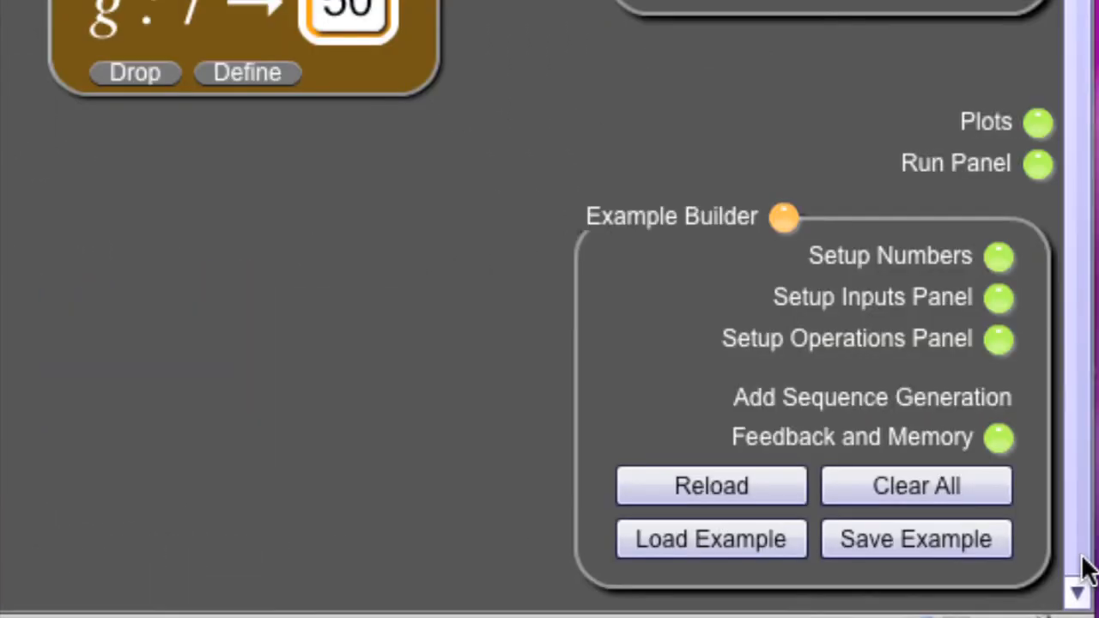
left_click(926, 542)
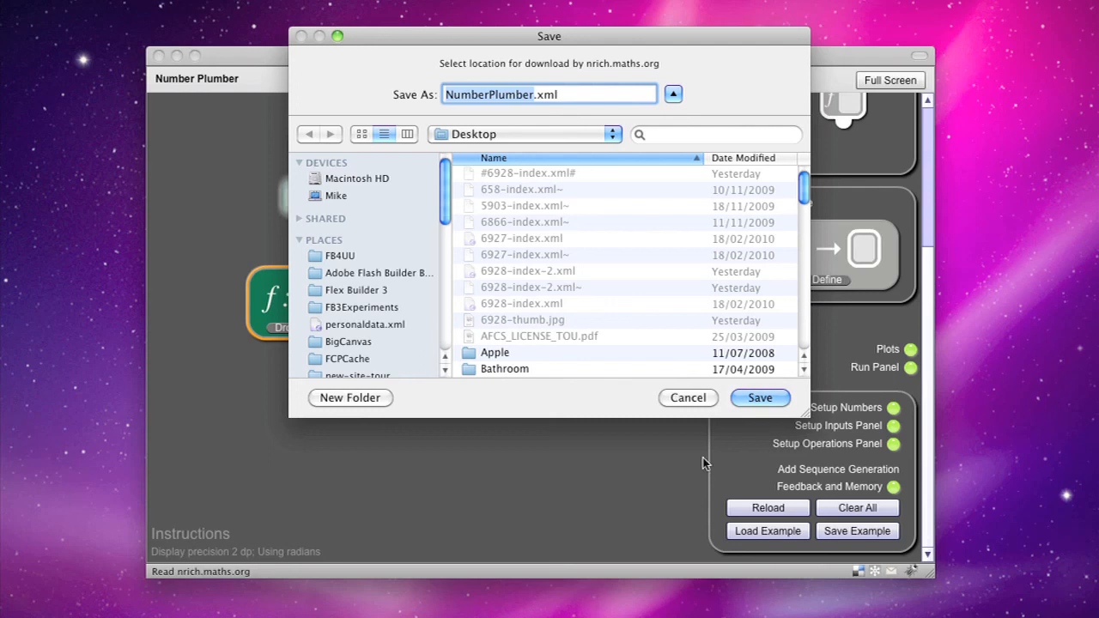
left_click(759, 400)
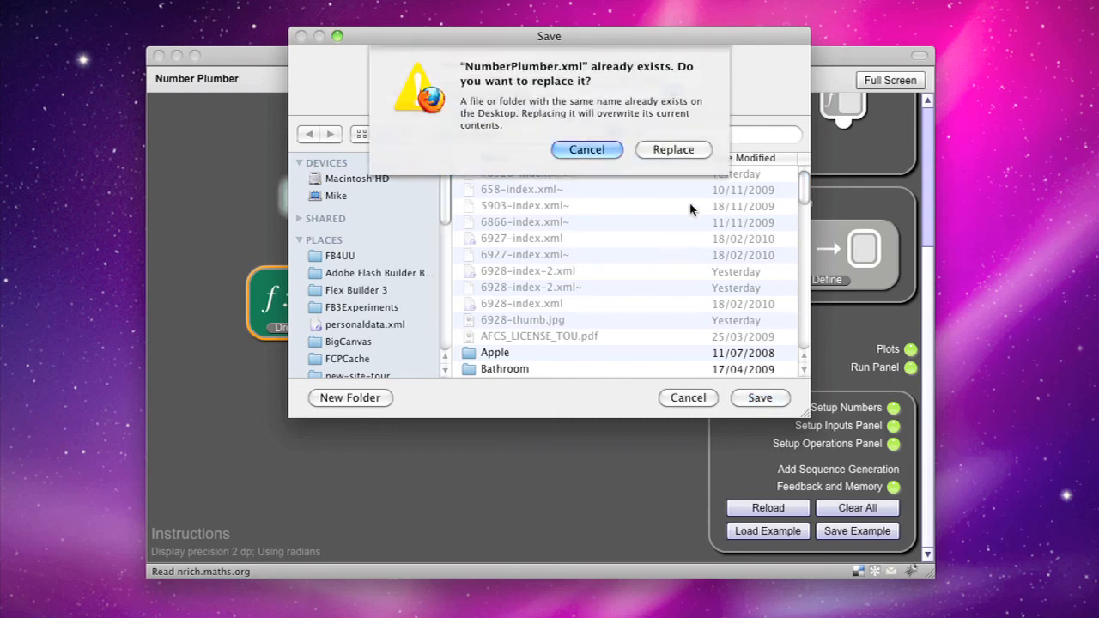
left_click(673, 152)
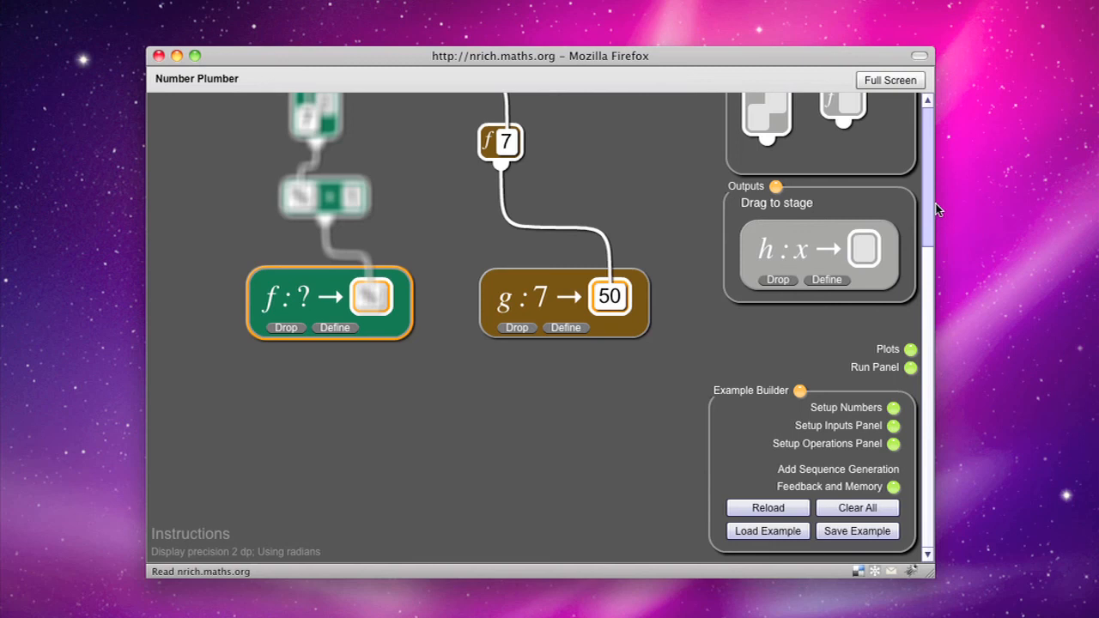
scroll(929, 189, "up", 5)
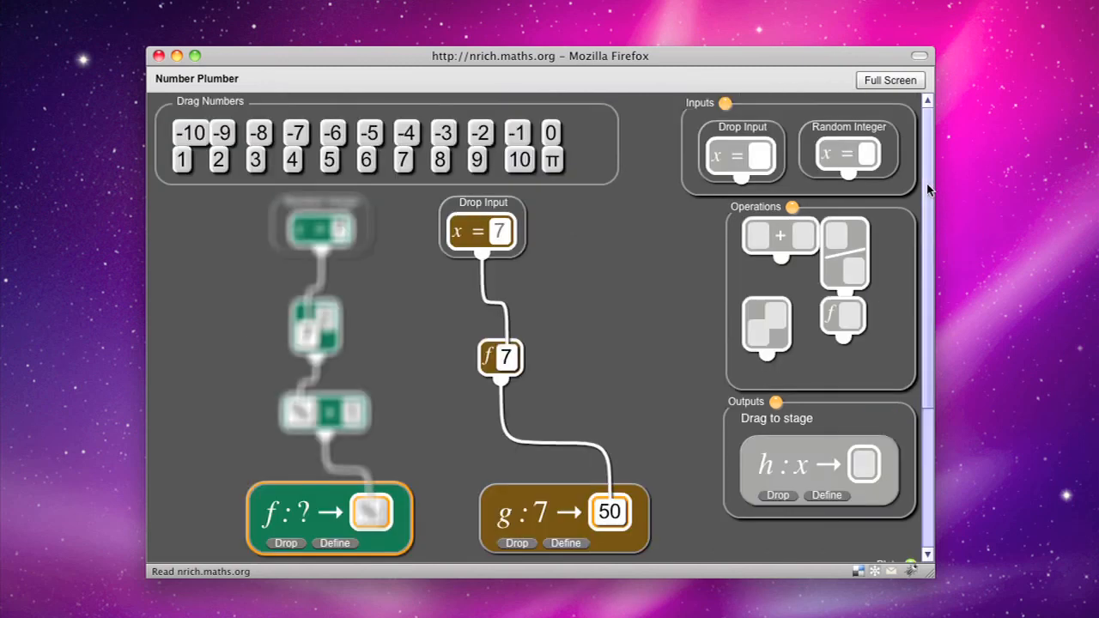